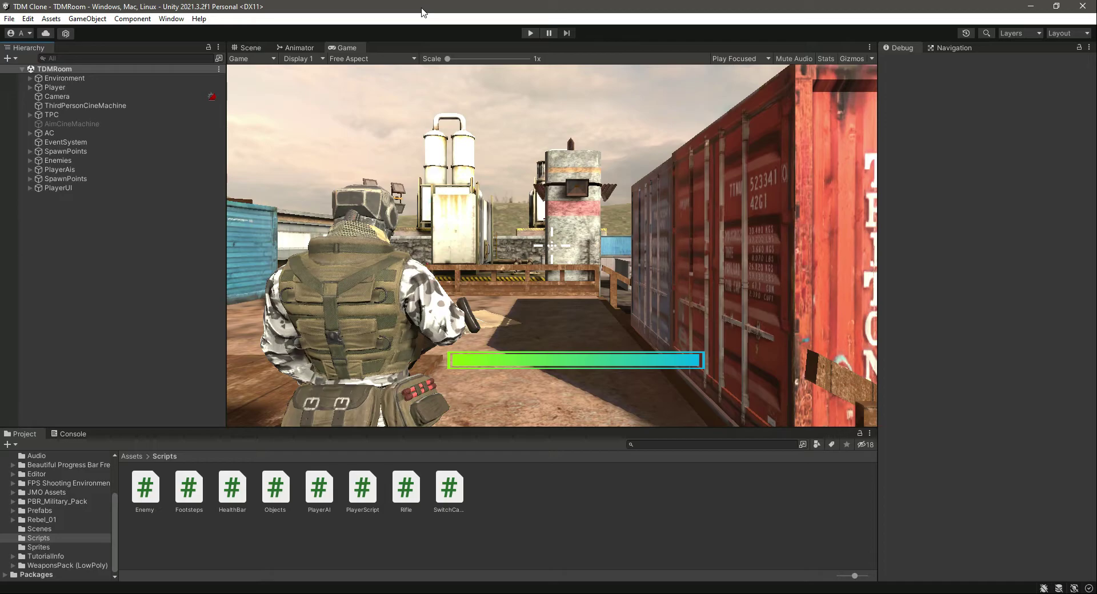
Switch the Game view to the iPhone Simulator and expand PlayerUI to show HealthBar
click(251, 60)
click(258, 84)
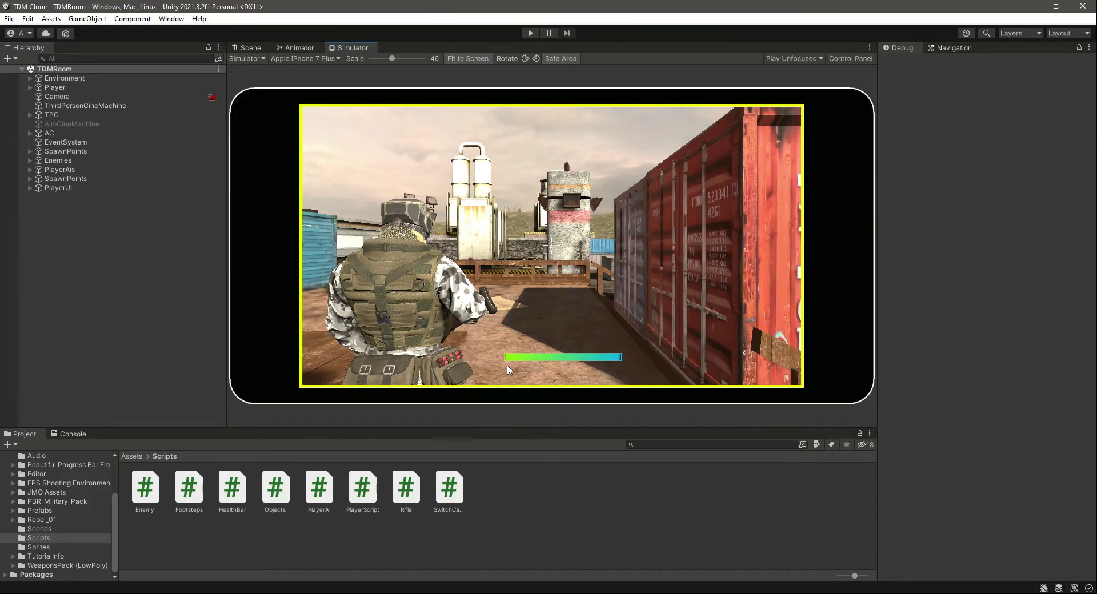
click(171, 188)
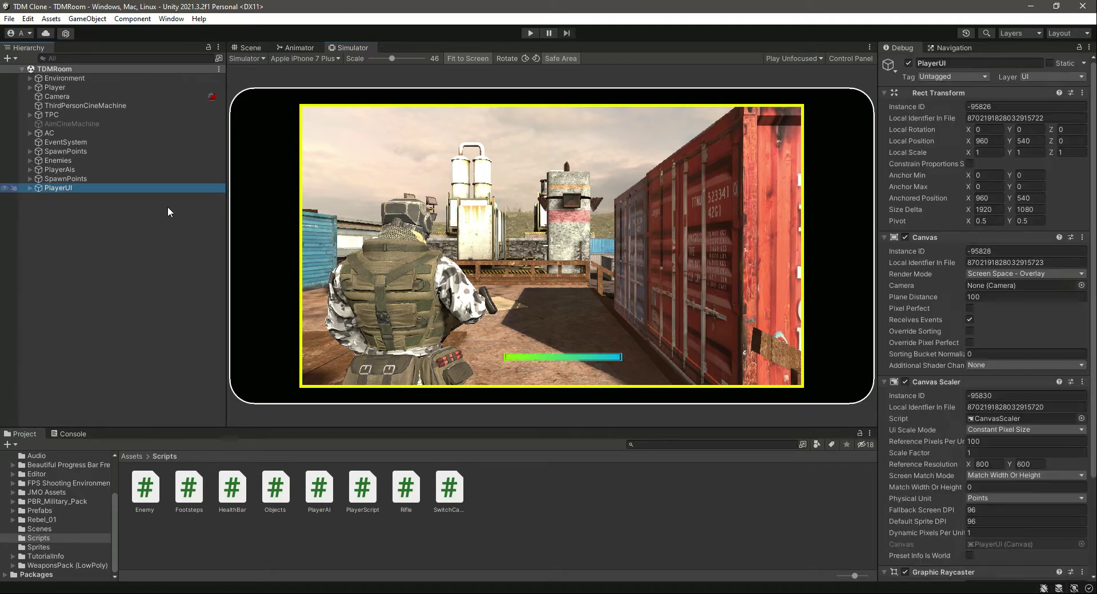
click(30, 188)
Add a UI Panel under PlayerUI named RifleInfo
right_click(54, 191)
mouse_move(129, 413)
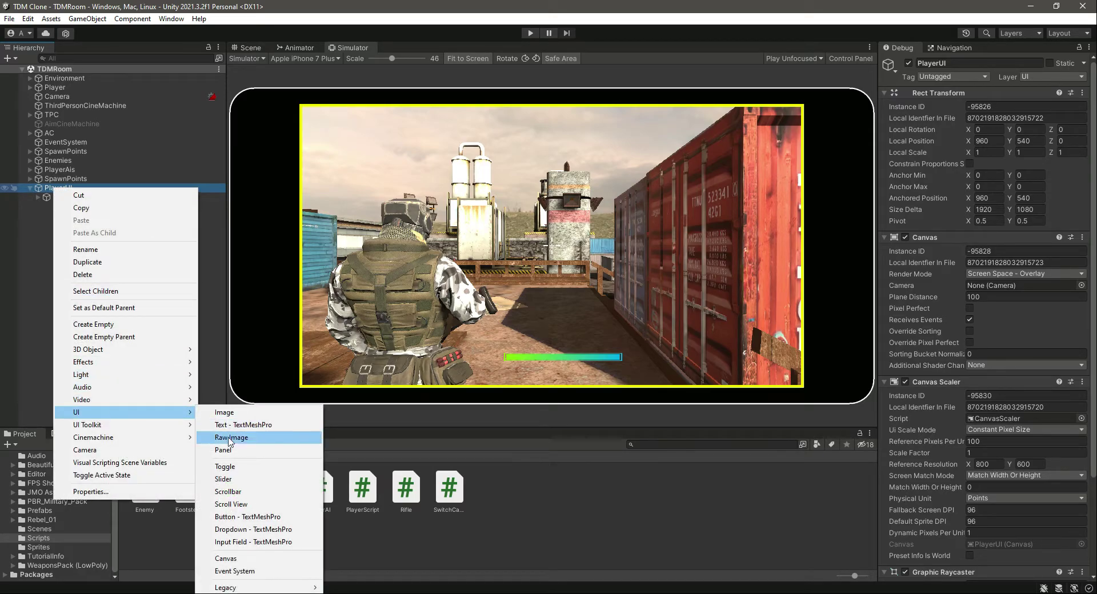
click(249, 451)
text(RifleInfo)
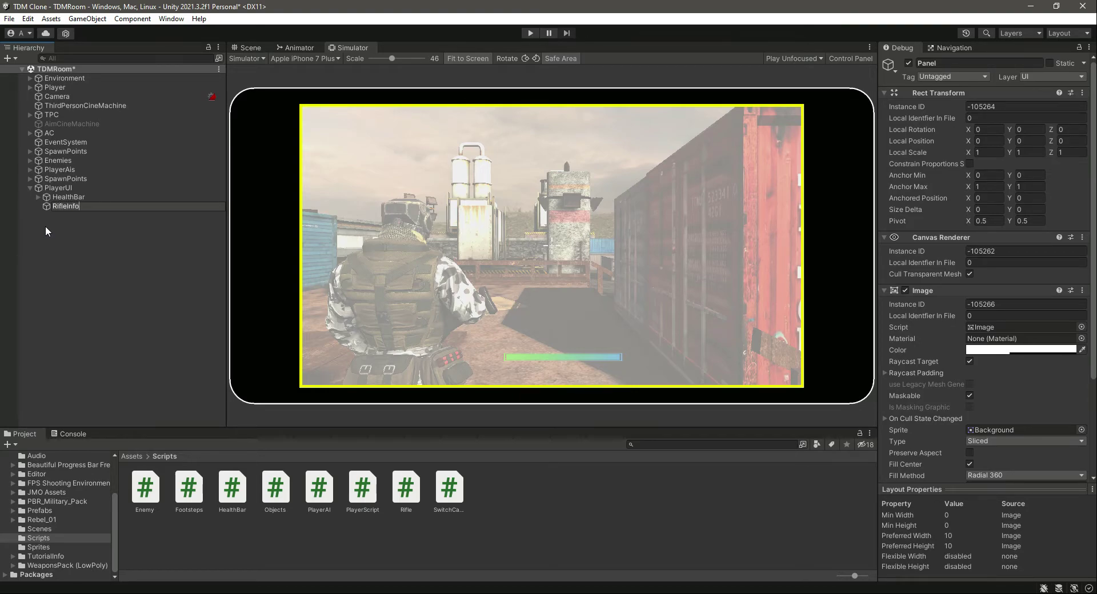
key(Return)
Save the scene and return the Inspector to Normal mode
key(ctrl+s)
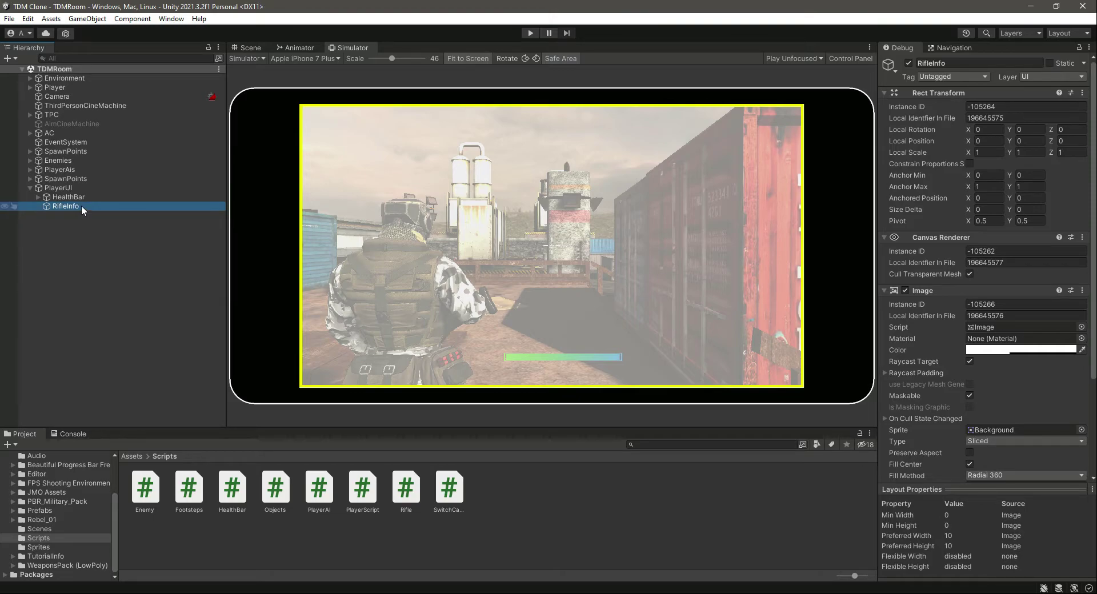
click(1088, 47)
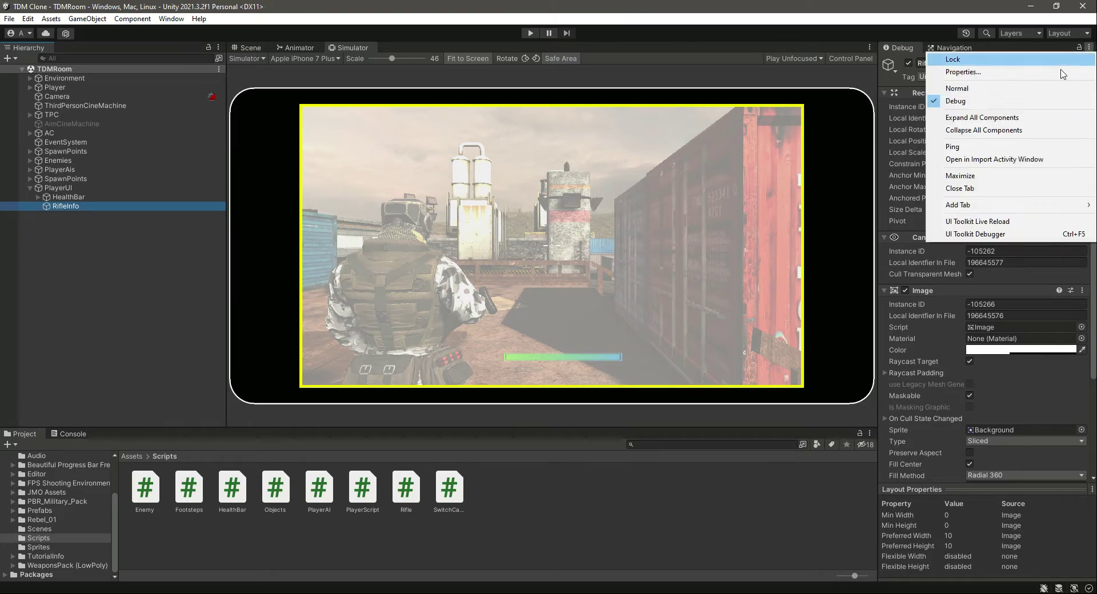
click(957, 88)
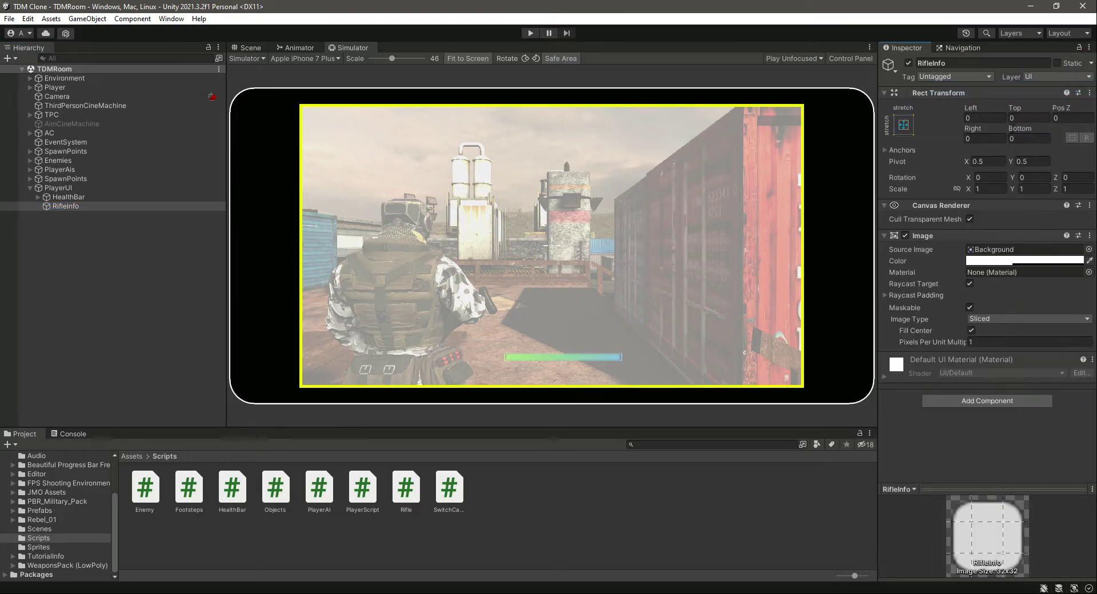
Frame the PlayerUI canvas in the Scene view with RifleInfo selected
click(63, 207)
click(250, 48)
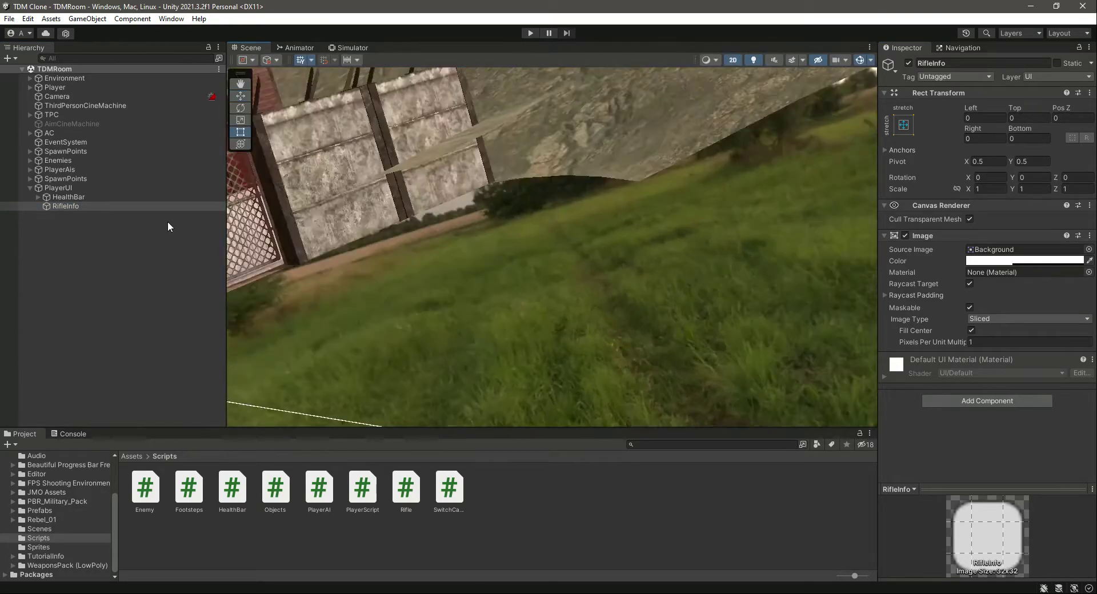
double_click(83, 206)
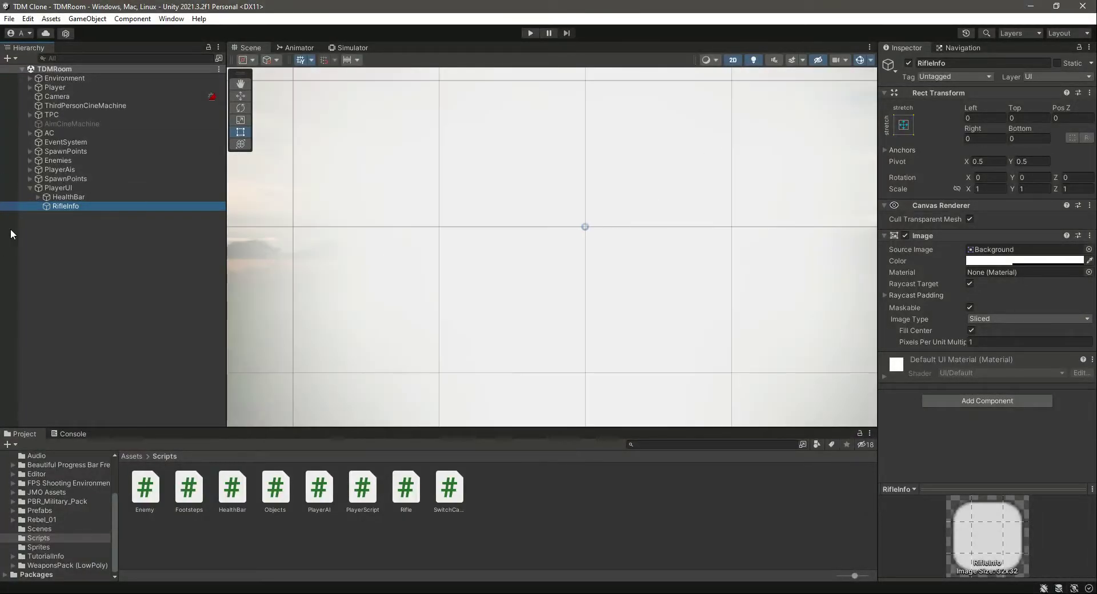
double_click(62, 189)
click(65, 206)
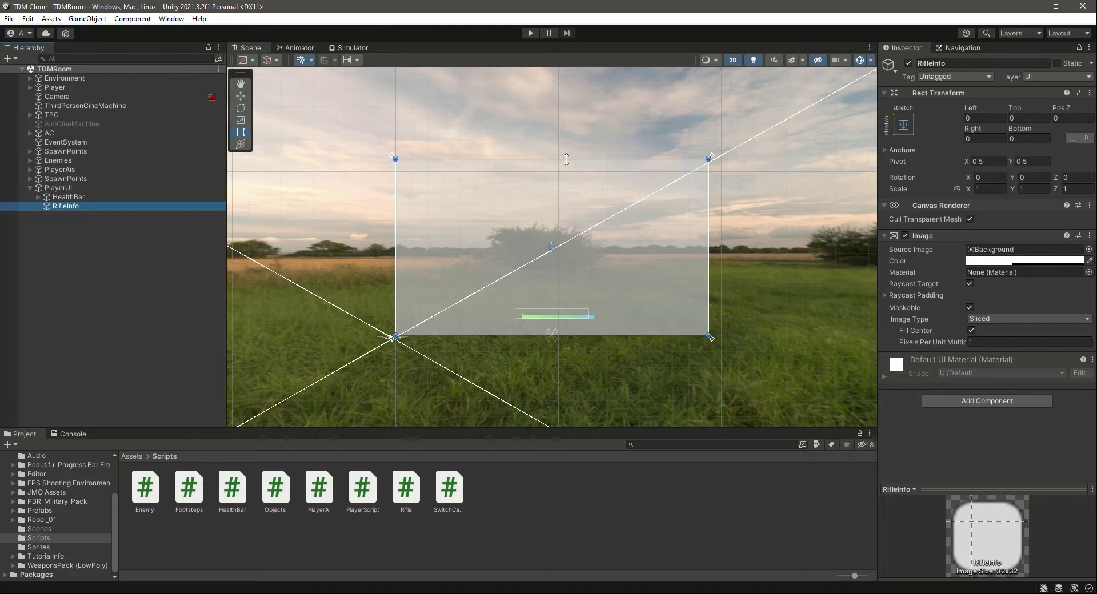
Drag RifleInfo's top, left, right and bottom edges into a narrow strip below the health bar
drag(566, 160, 568, 312)
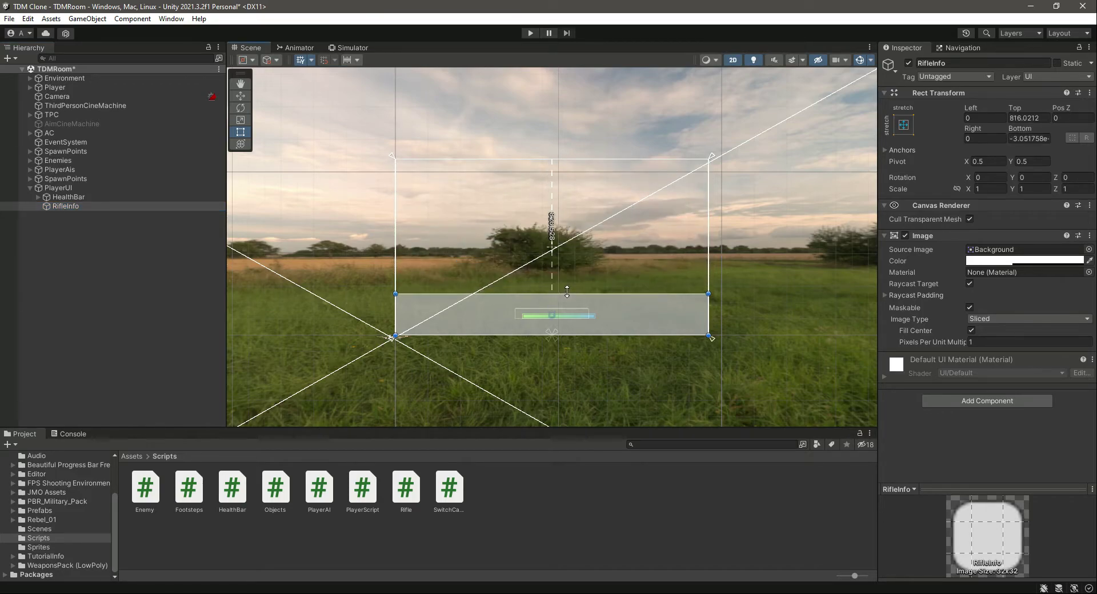
drag(569, 312, 571, 321)
scroll(572, 338, up, 2)
scroll(572, 338, up, 2)
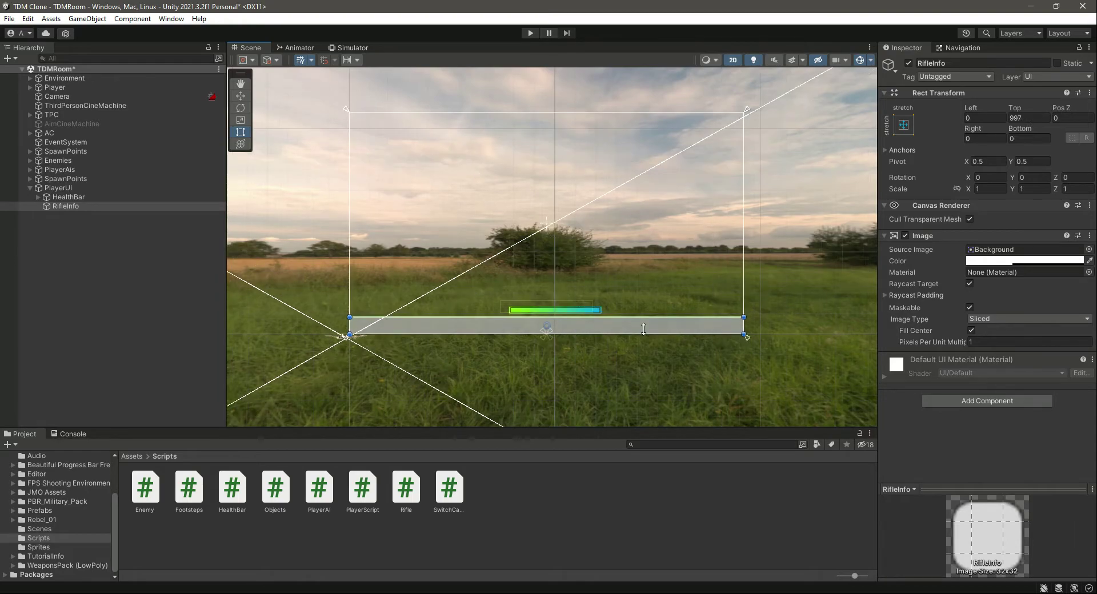
scroll(525, 339, up, 2)
drag(233, 328, 453, 330)
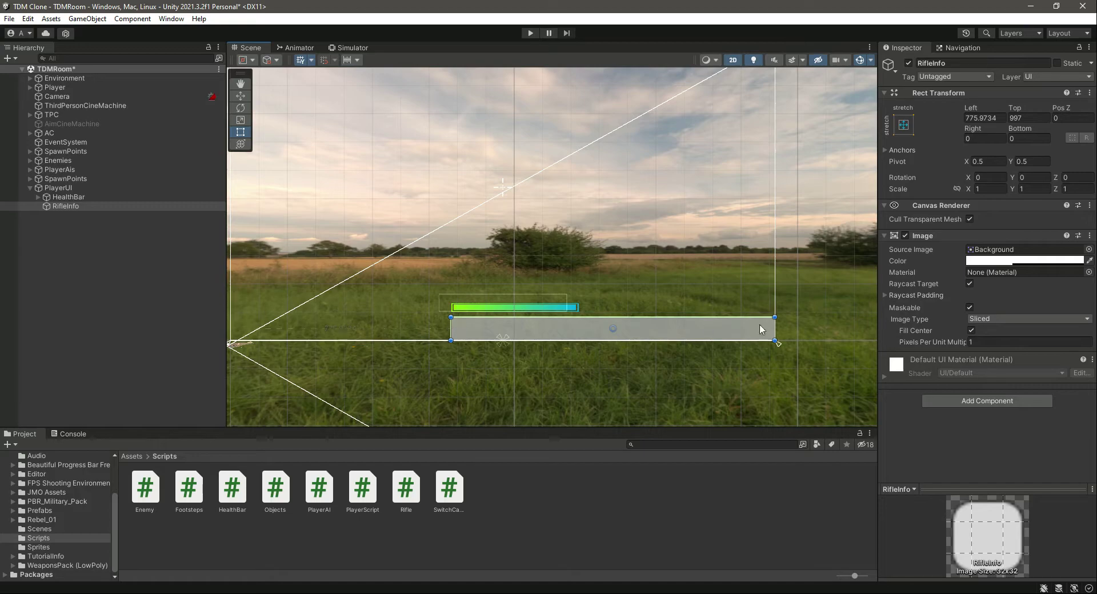
drag(776, 325, 580, 328)
drag(518, 341, 518, 337)
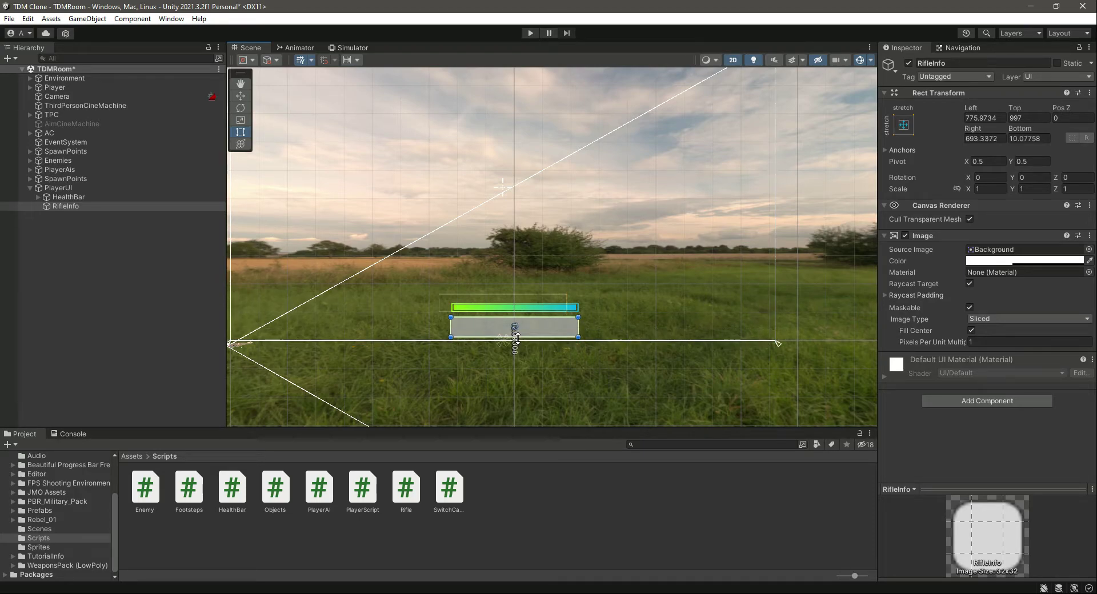
Compare the RifleInfo panel against HealthBar in the simulator and Scene view
click(344, 49)
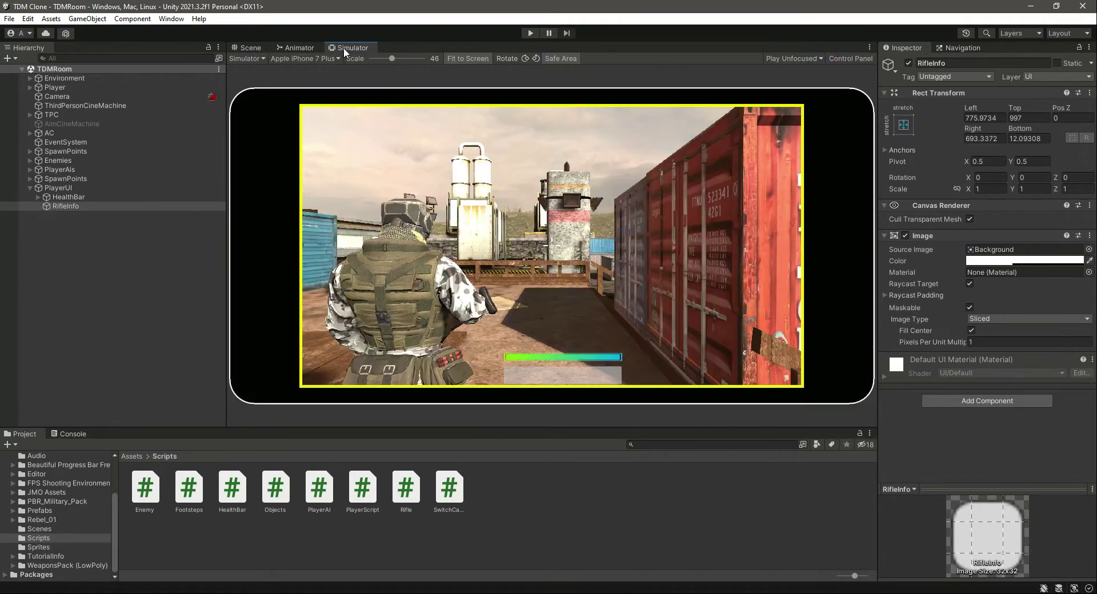
click(252, 47)
click(57, 197)
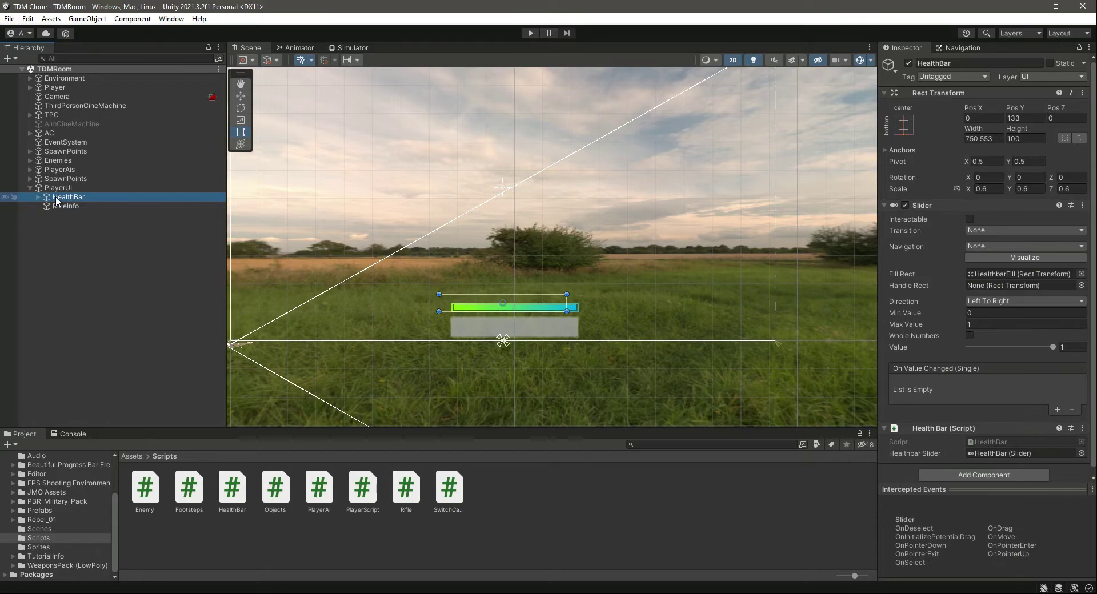
click(87, 205)
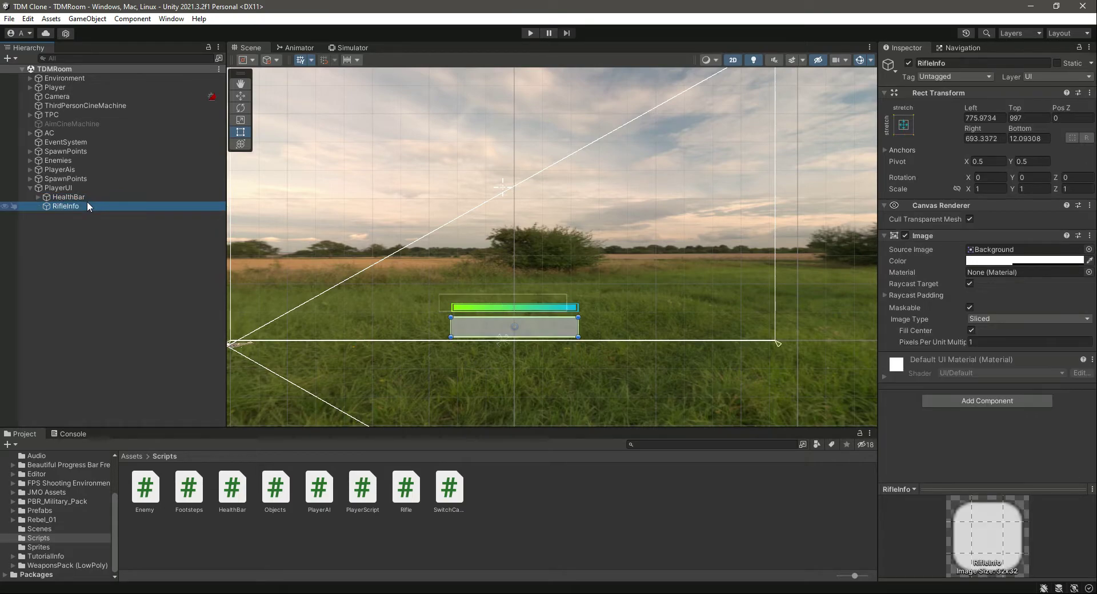
key(Up)
key(Down)
Align RifleInfo's right and left edges with the health bar ends, then save
scroll(548, 345, up, 1)
scroll(567, 286, up, 2)
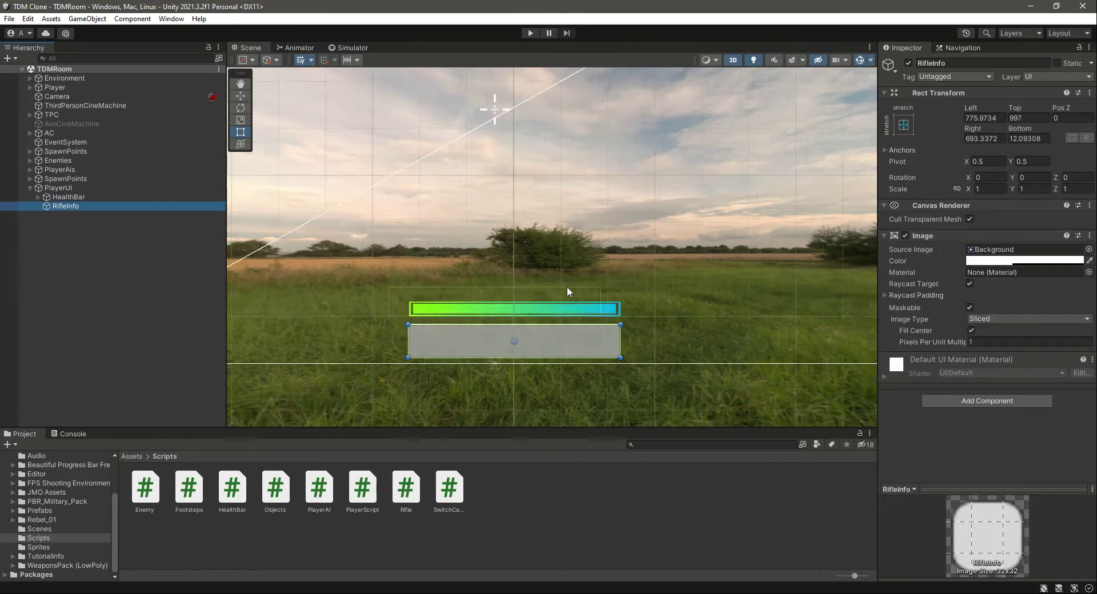
scroll(567, 289, up, 2)
scroll(571, 306, up, 2)
scroll(606, 329, up, 2)
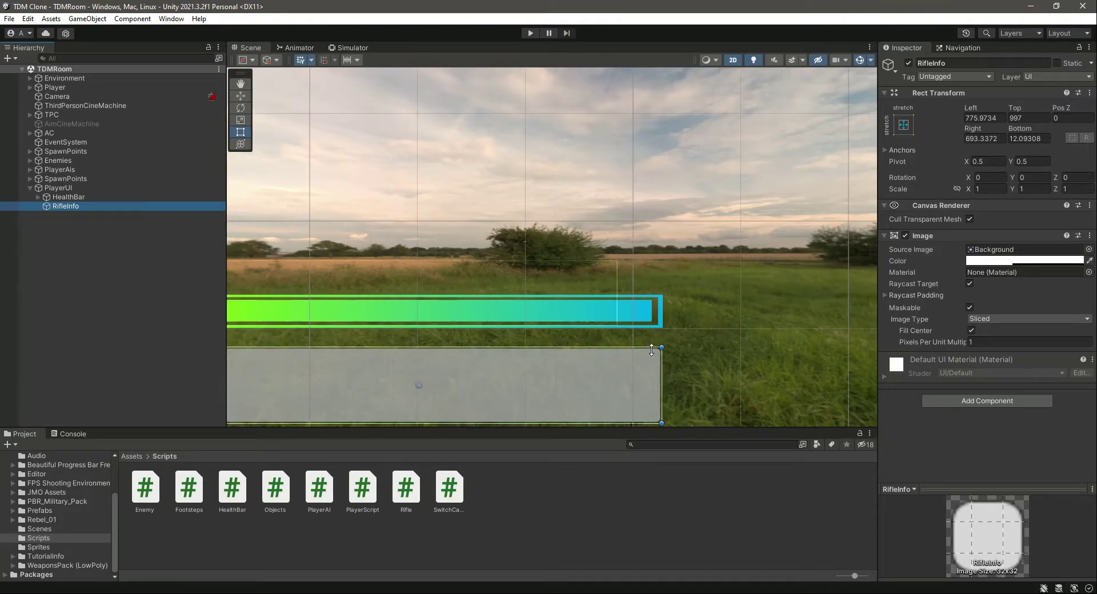
scroll(640, 345, up, 2)
scroll(668, 366, up, 1)
drag(672, 375, 678, 377)
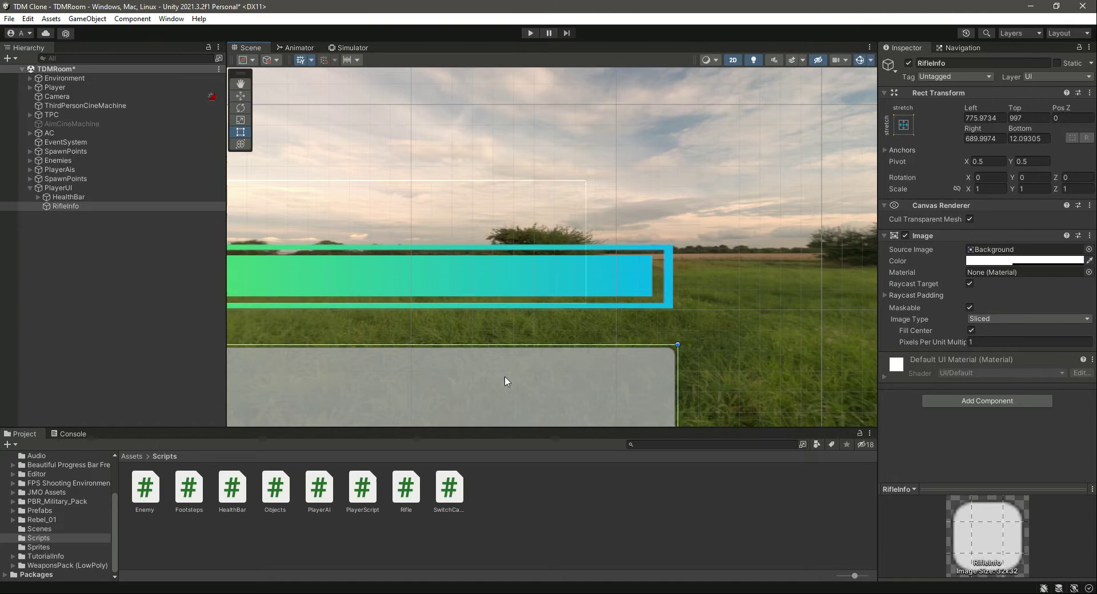
mouse_move(504, 379)
middle_down()
mouse_move(431, 330)
mouse_move(497, 362)
middle_up()
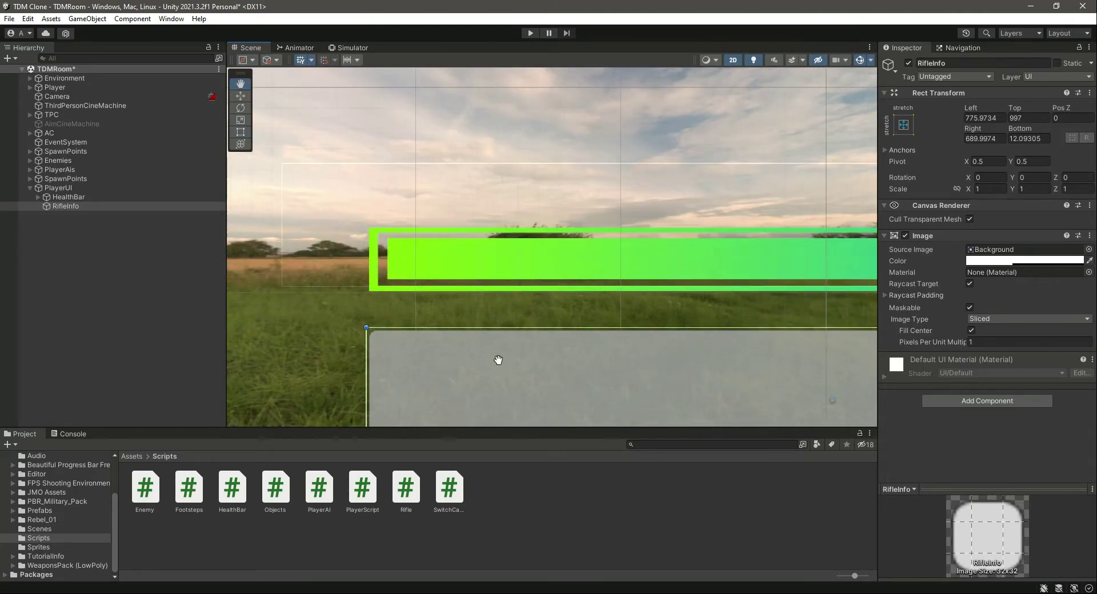
drag(366, 372, 368, 371)
key(ctrl+s)
Check the simulator preview, then raise RifleInfo's top edge slightly
click(349, 48)
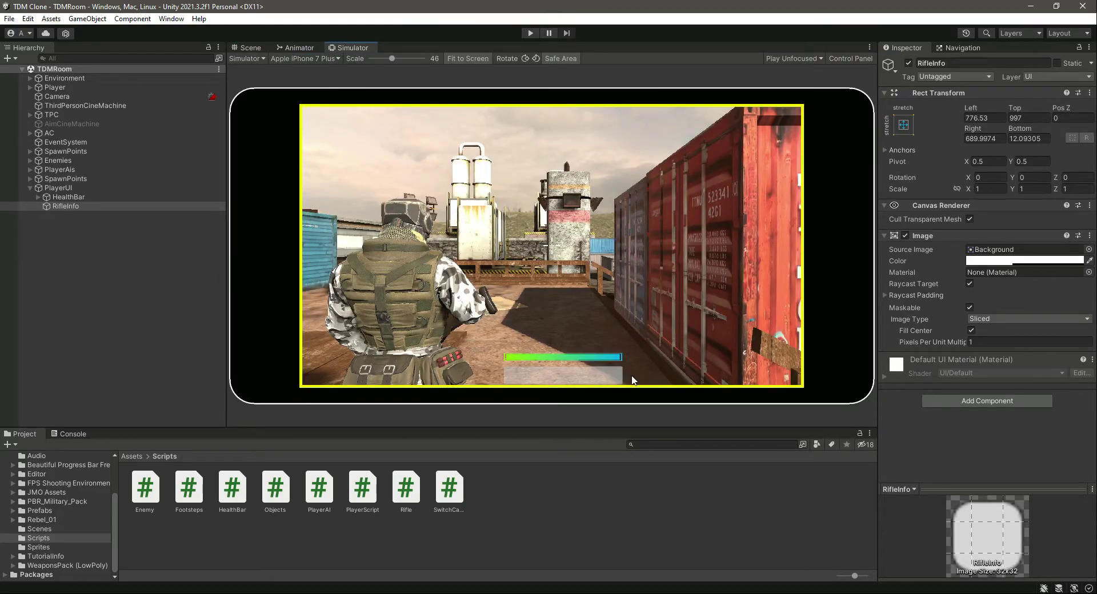
click(100, 207)
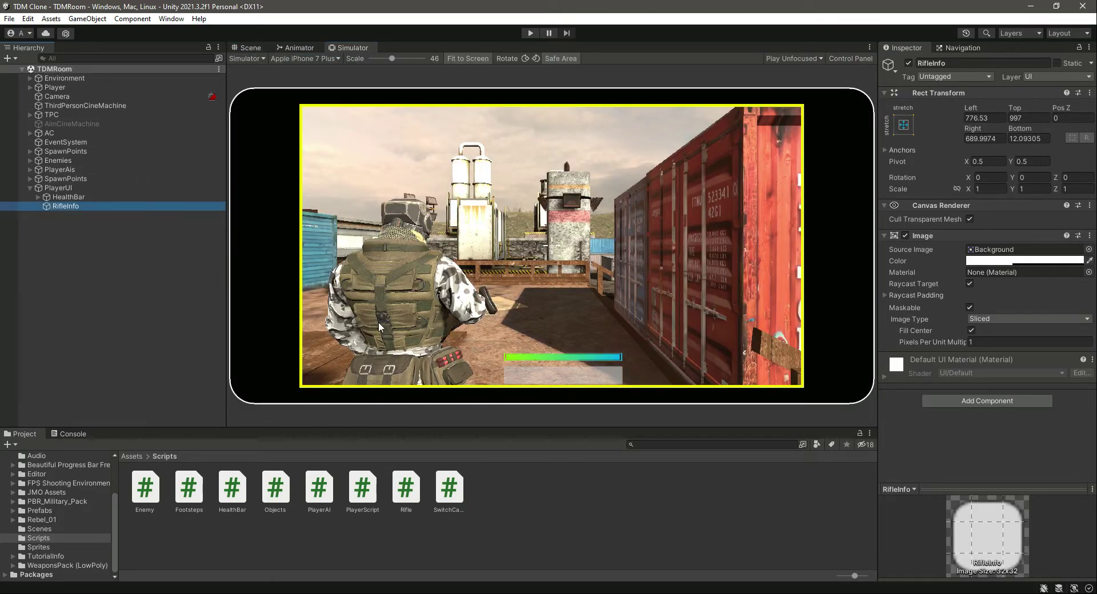
click(254, 48)
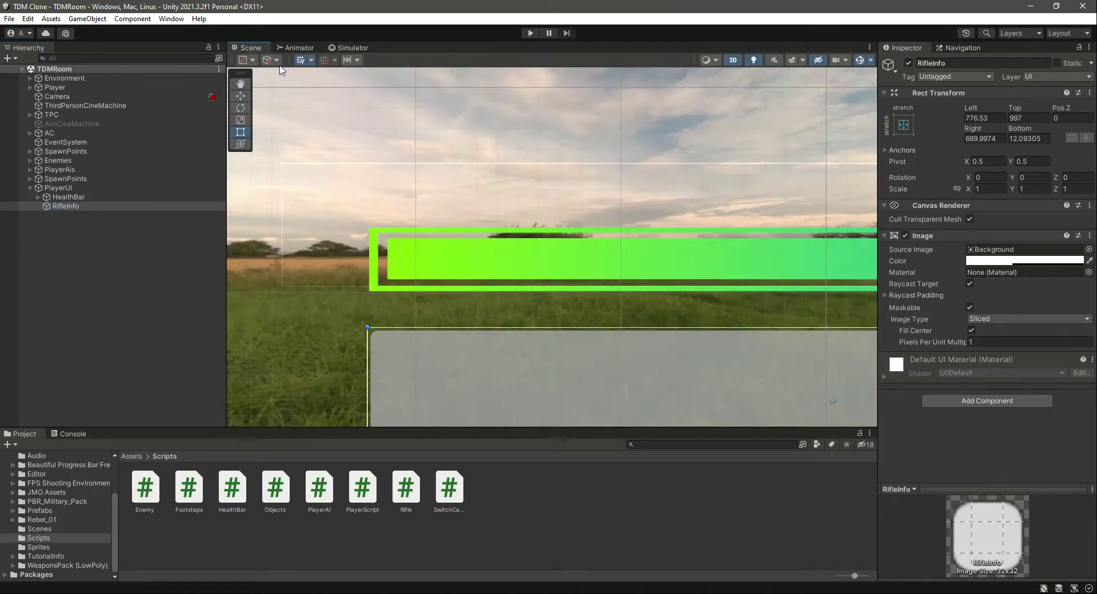
drag(605, 328, 605, 310)
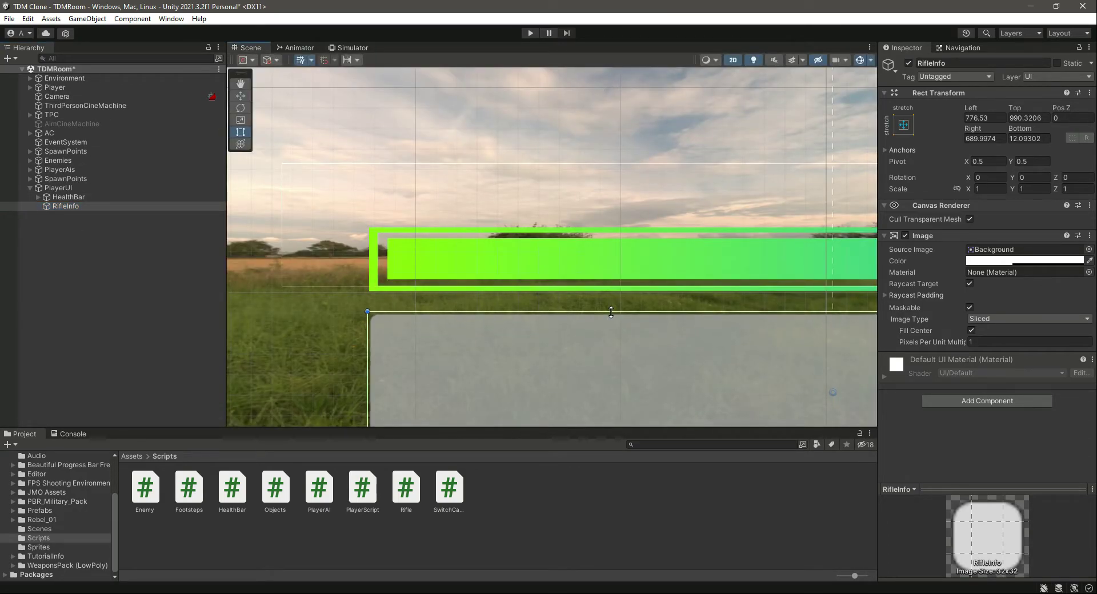
Check the simulator preview, return to the Scene view and clear the Console errors
click(328, 47)
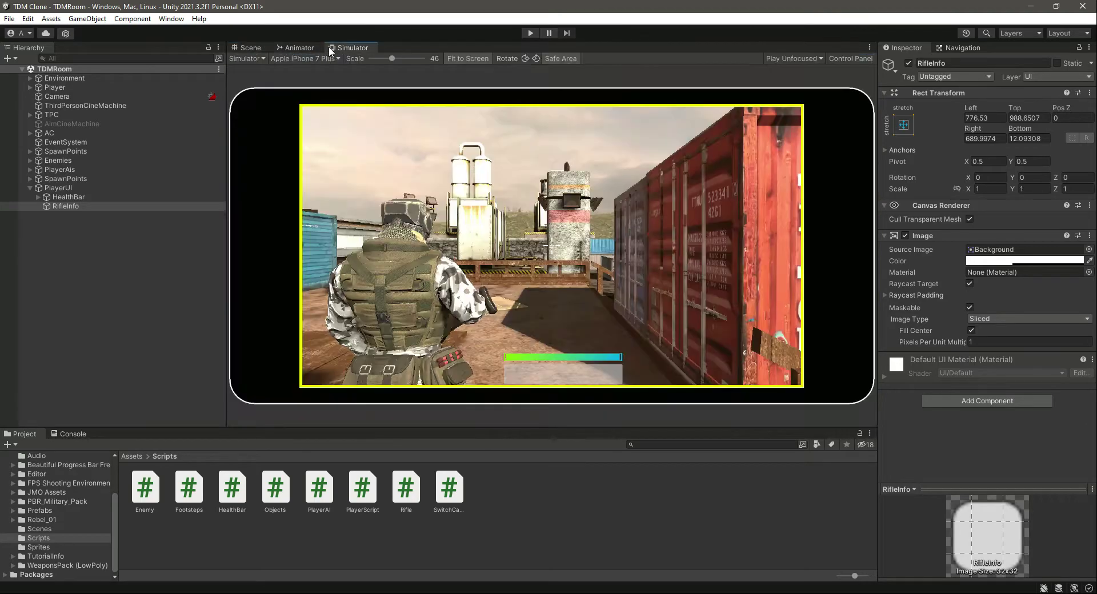
click(73, 207)
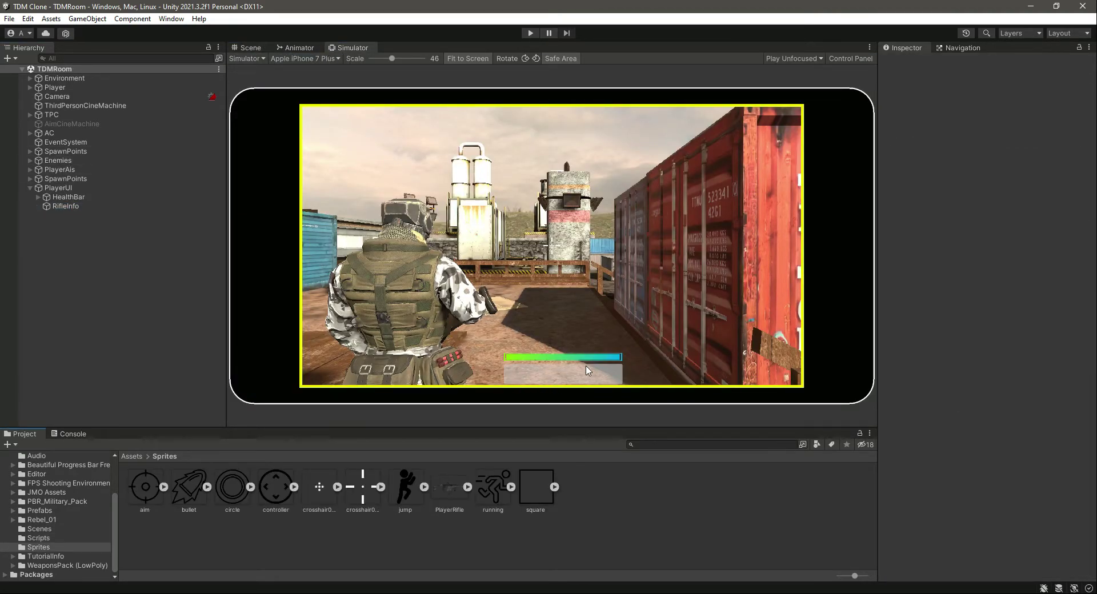
click(294, 48)
click(252, 48)
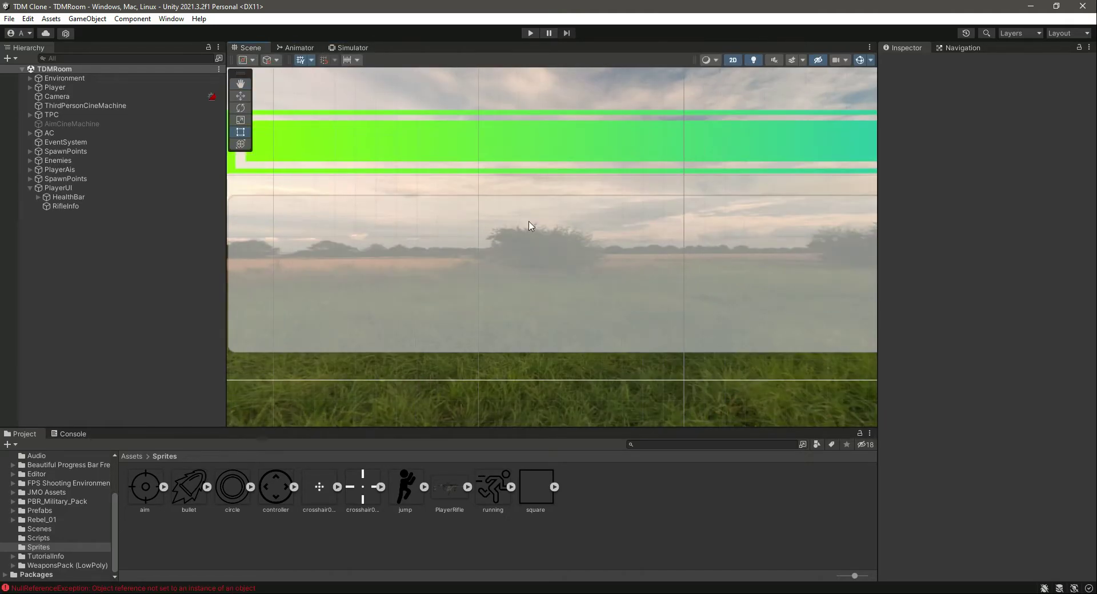
click(70, 433)
click(11, 444)
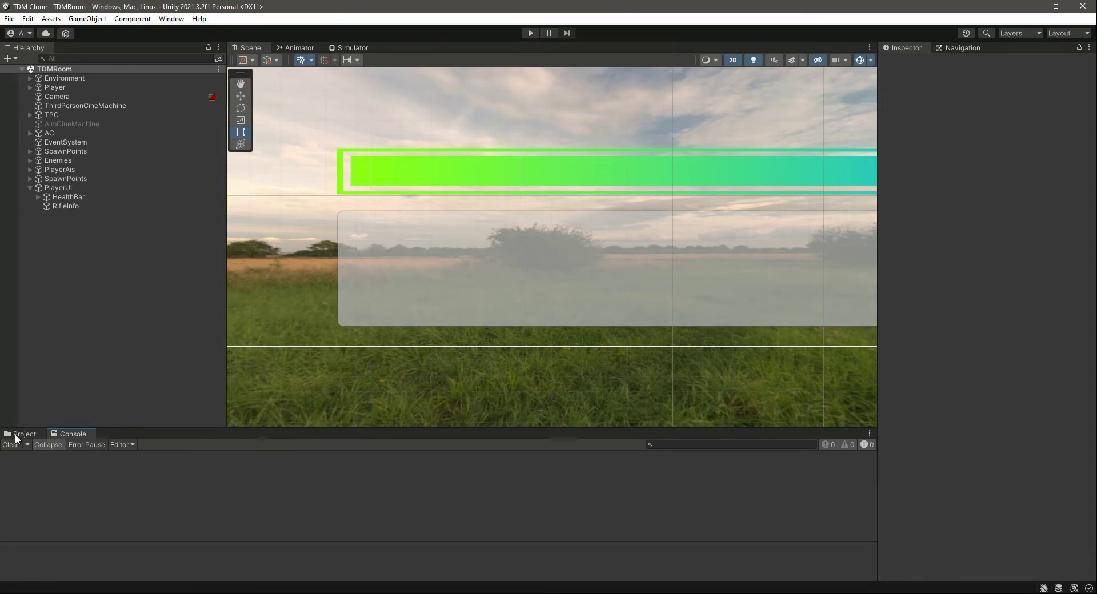
Center the HUD panels in the Scene view and select RifleInfo
middle_drag(739, 264, 590, 296)
scroll(433, 299, down, 1)
middle_drag(433, 299, 476, 314)
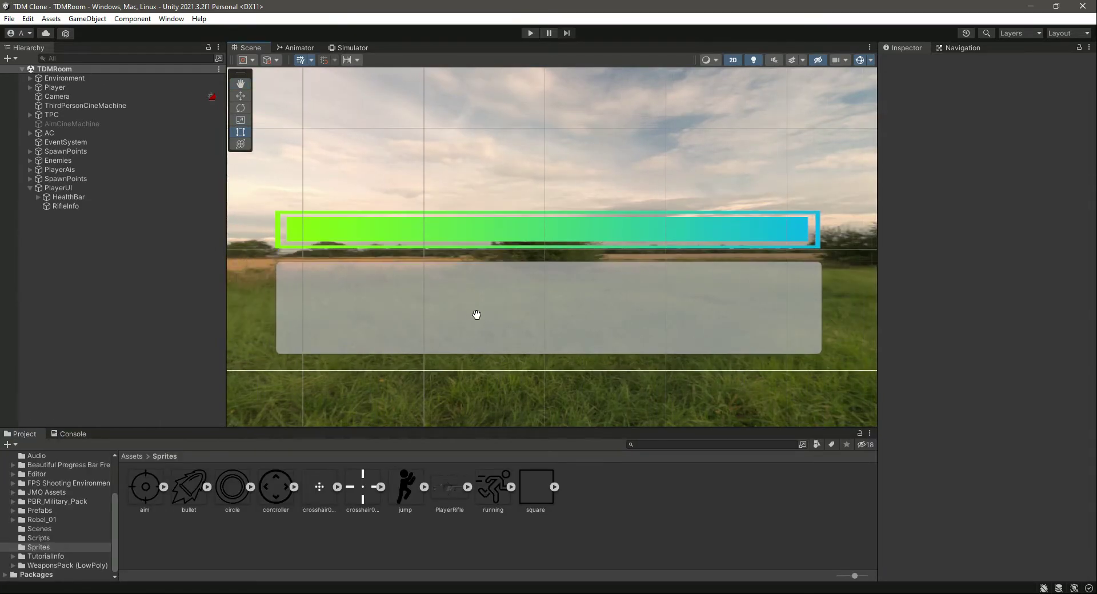
click(62, 209)
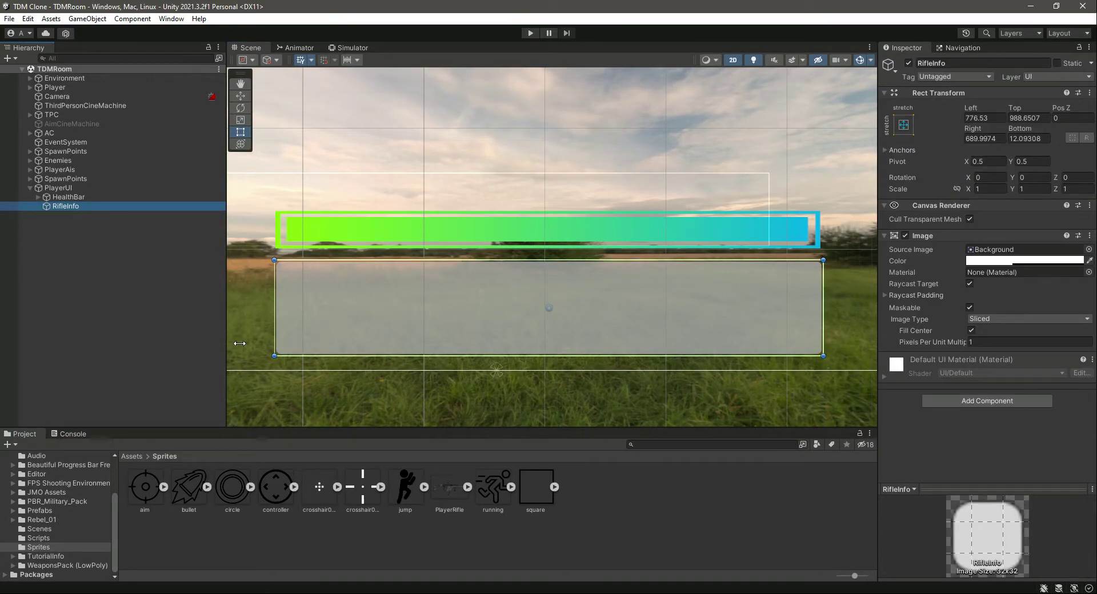
Create a RifleProfile UI Image in RifleInfo using the PlayerRifle sprite, then save
right_click(60, 208)
mouse_move(128, 431)
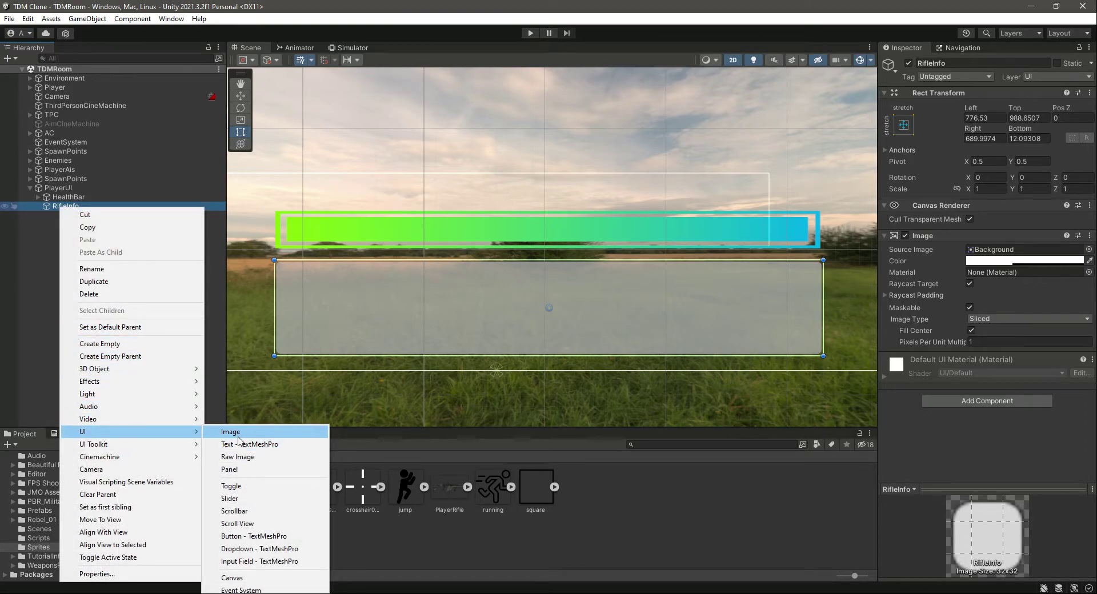
click(238, 433)
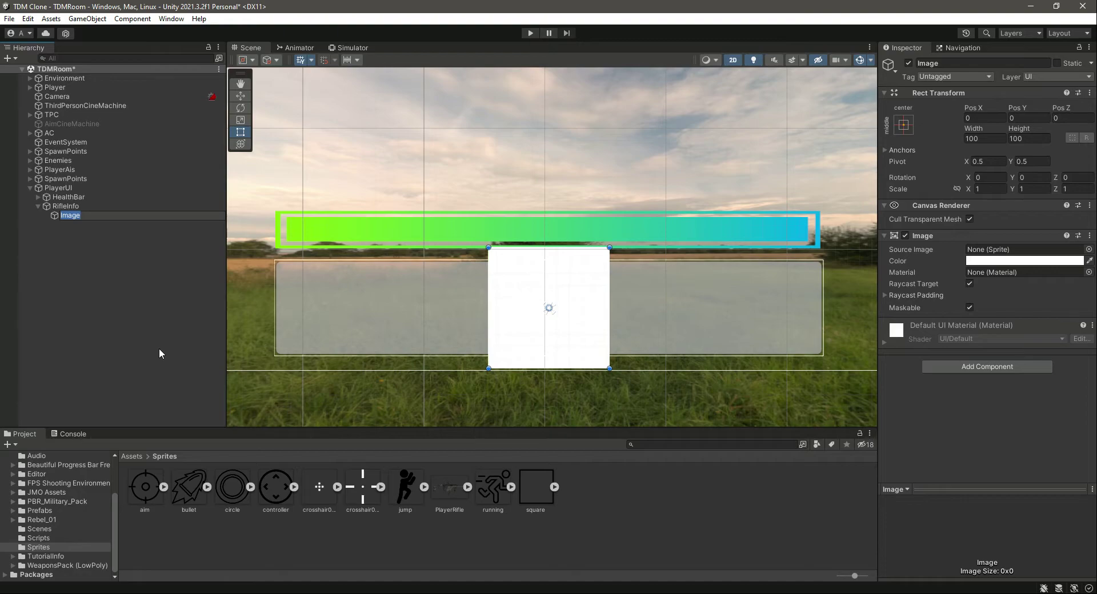
text(Rifle)
text(Profile)
key(Return)
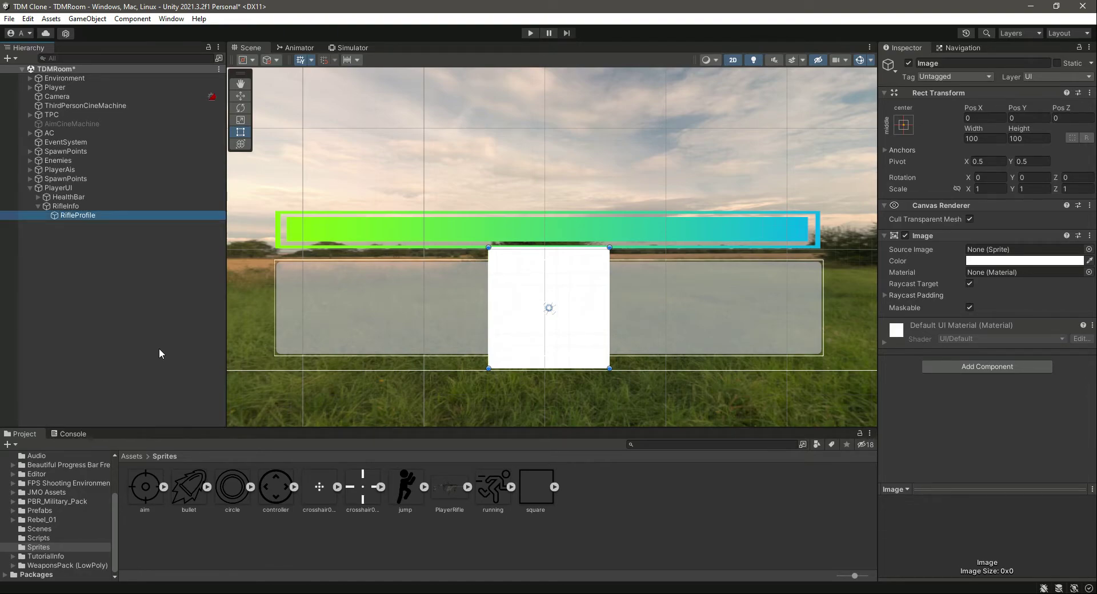
drag(452, 487, 994, 250)
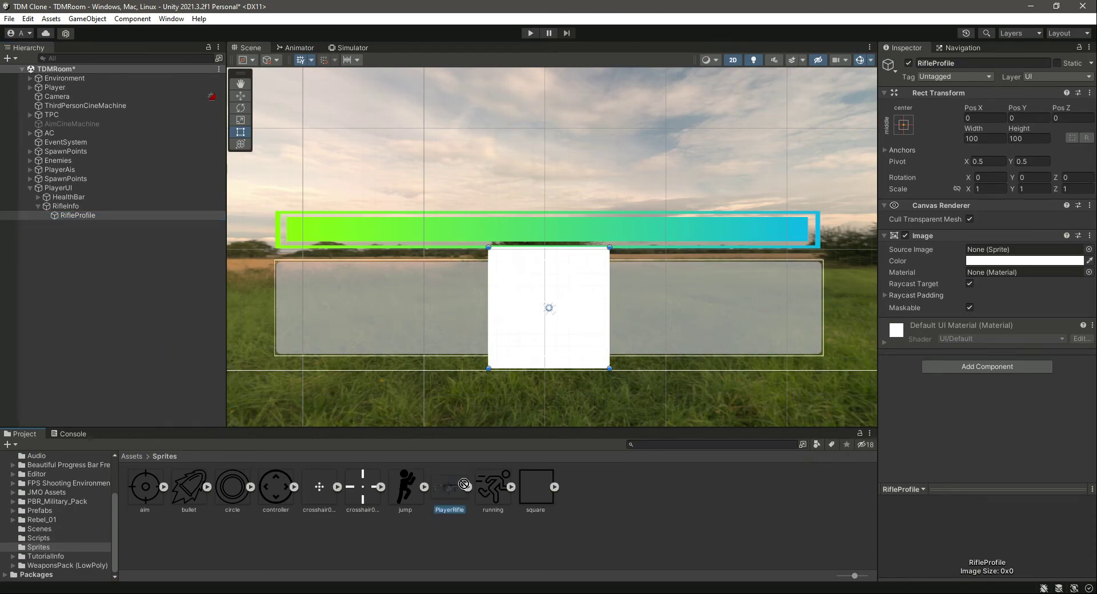
key(ctrl+s)
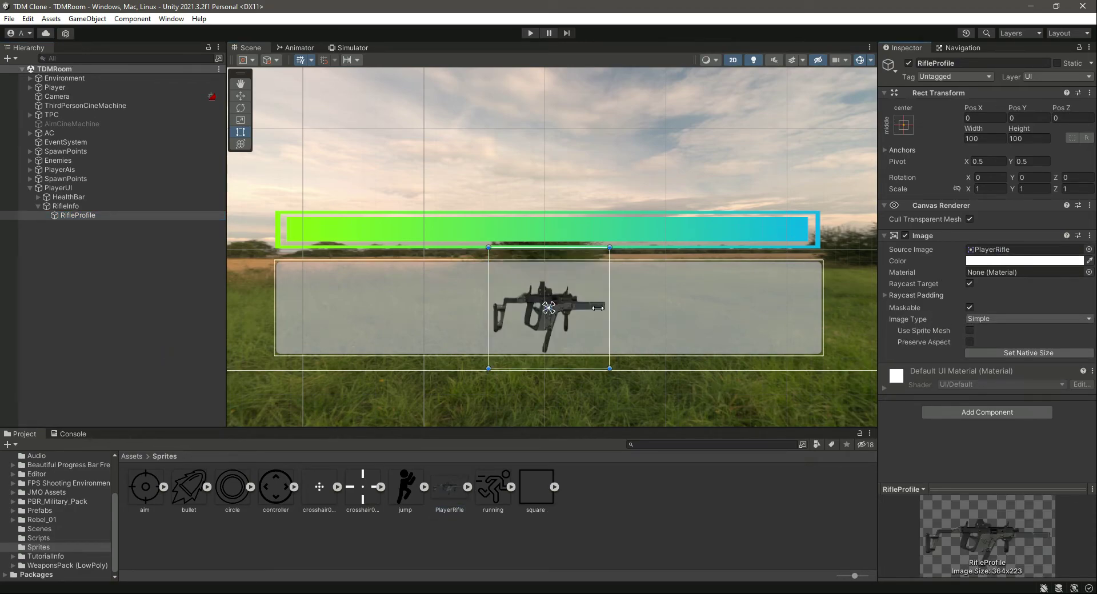
Set the rifle image to native size, then shrink it into the strip's left end
click(1029, 352)
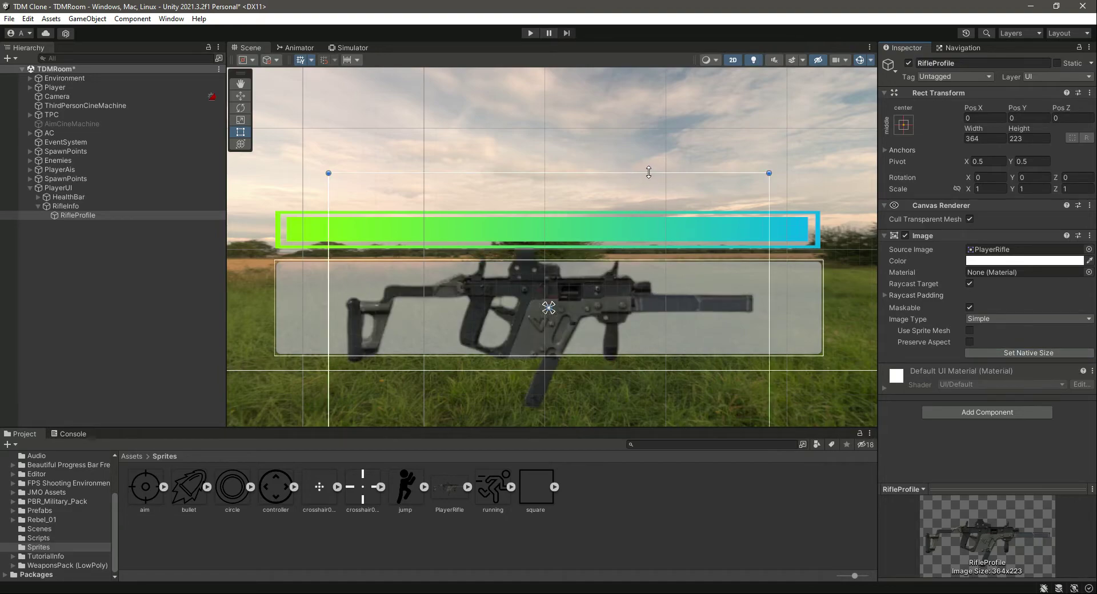
drag(650, 173, 653, 199)
middle_drag(621, 312, 611, 262)
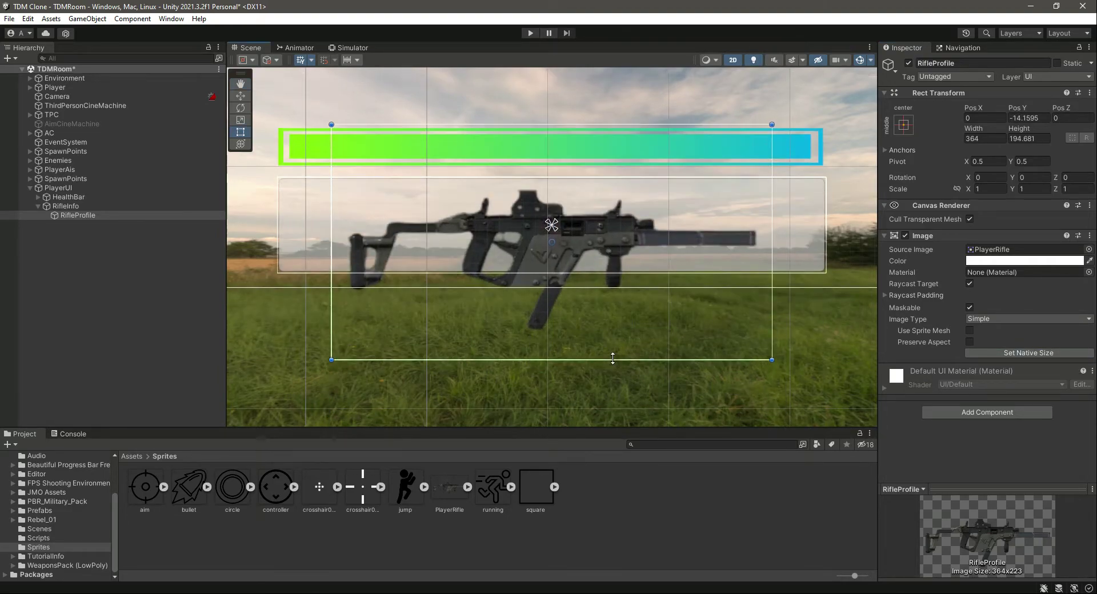
drag(614, 360, 622, 287)
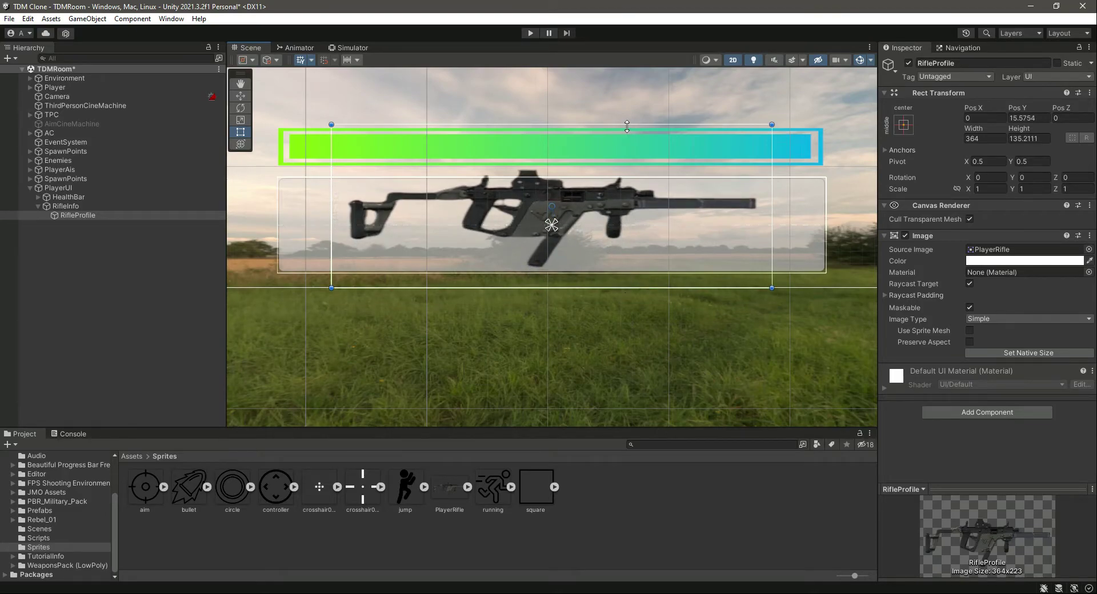
drag(628, 124, 629, 144)
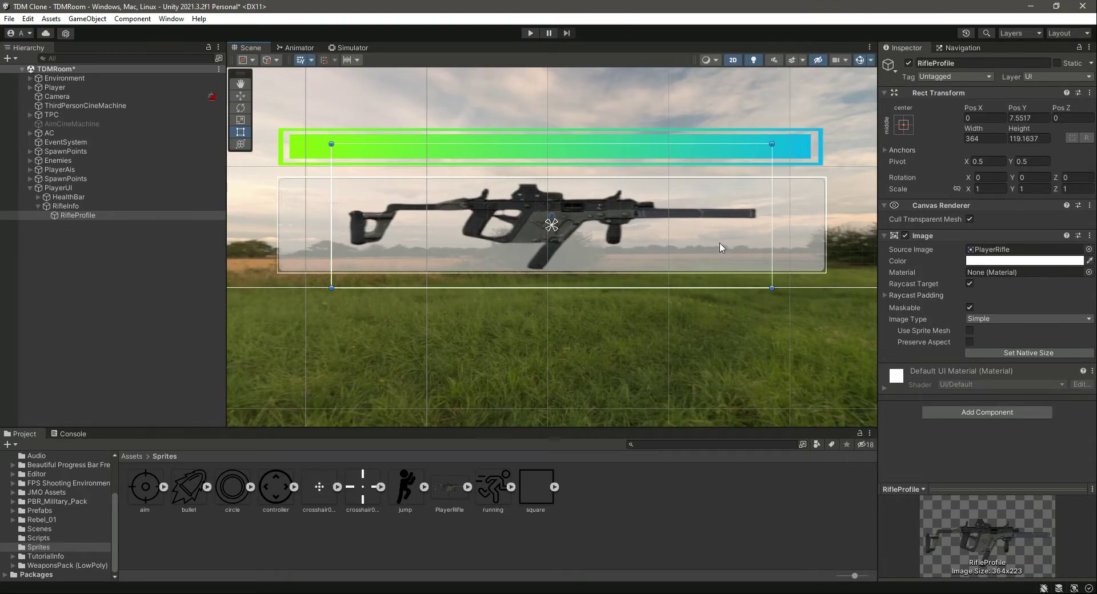
drag(769, 246, 592, 264)
drag(331, 258, 269, 257)
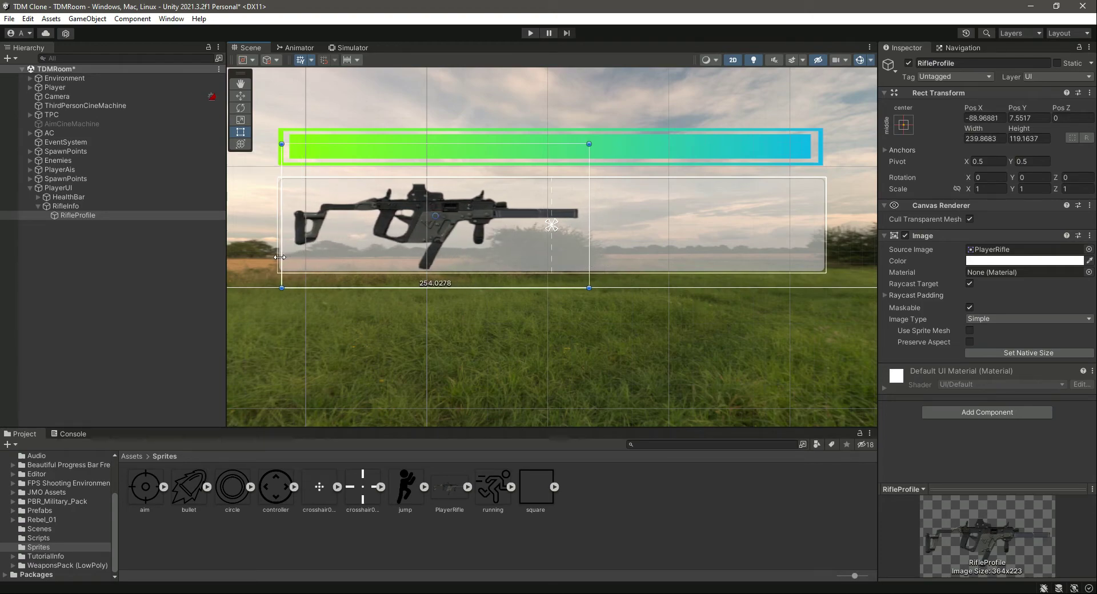
mouse_move(590, 260)
mouse_down()
mouse_move(494, 268)
mouse_move(510, 268)
mouse_up()
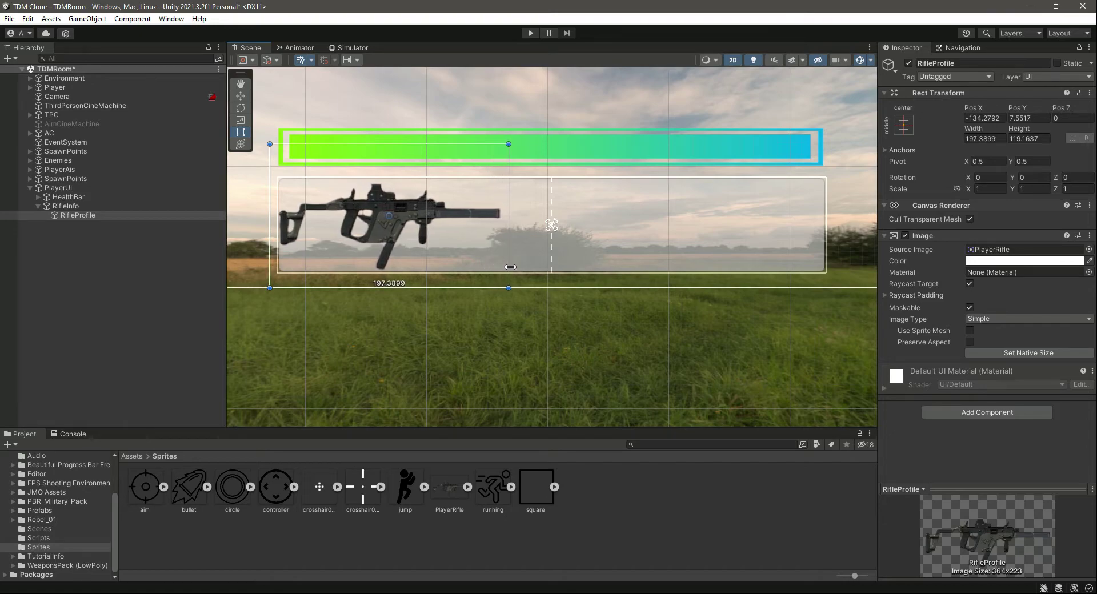
Save the scene and check the HUD in the phone simulator
key(ctrl+s)
click(351, 48)
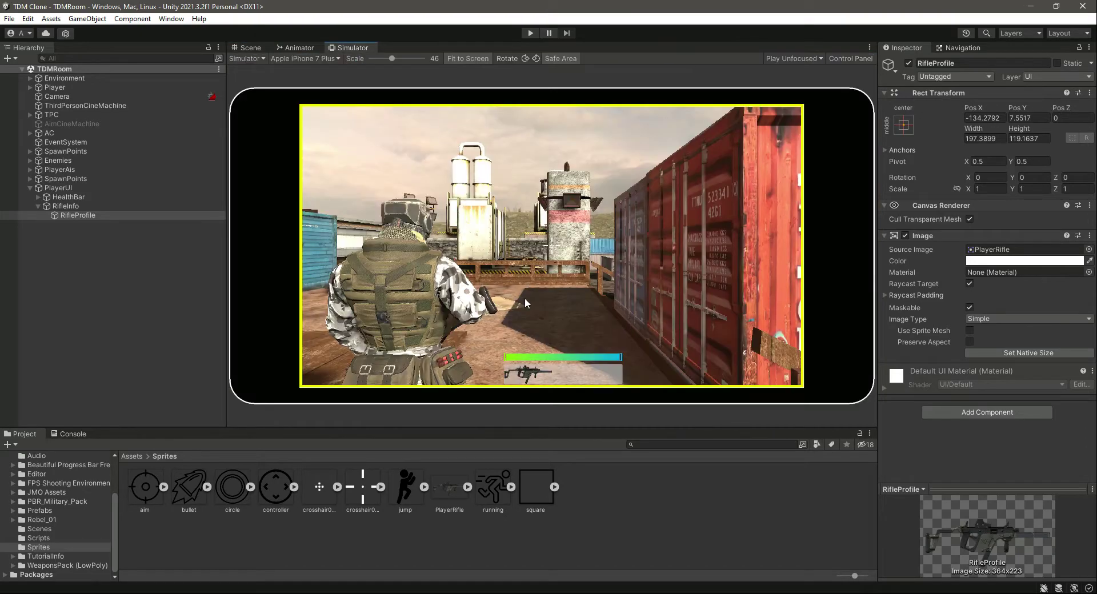
click(249, 49)
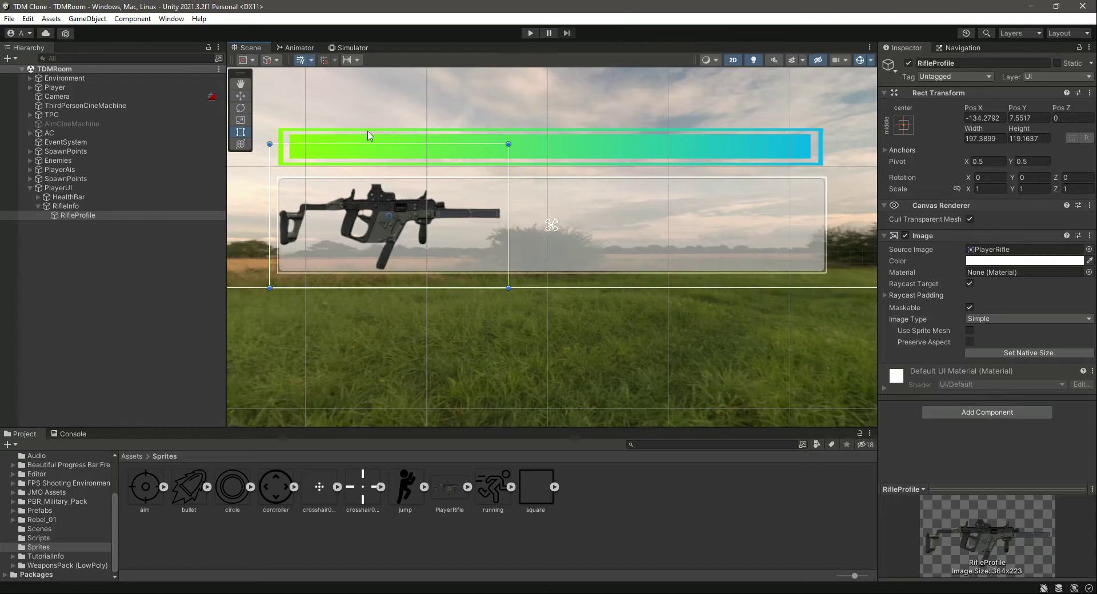
Slightly enlarge the rifle image, recheck the simulator, and select RifleInfo
drag(508, 220, 539, 221)
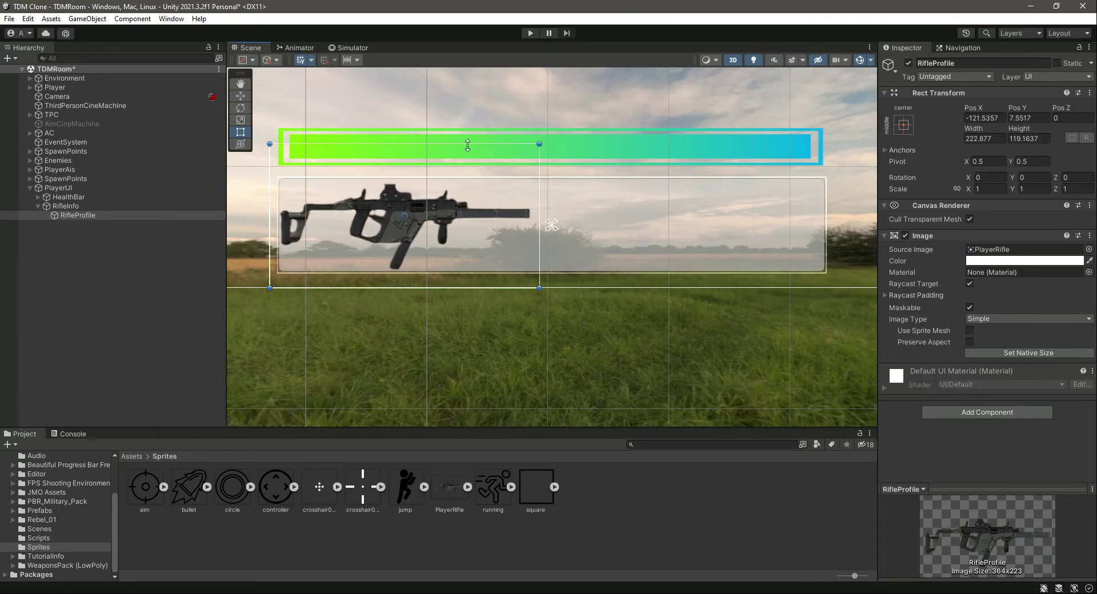
drag(468, 144, 468, 142)
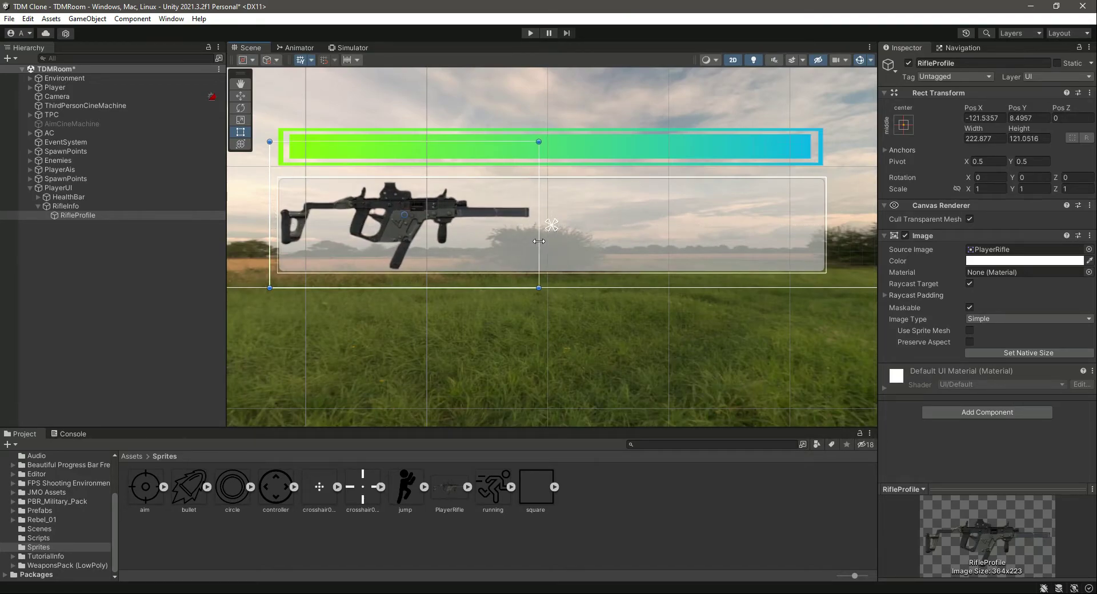
drag(539, 243, 536, 242)
drag(443, 142, 445, 143)
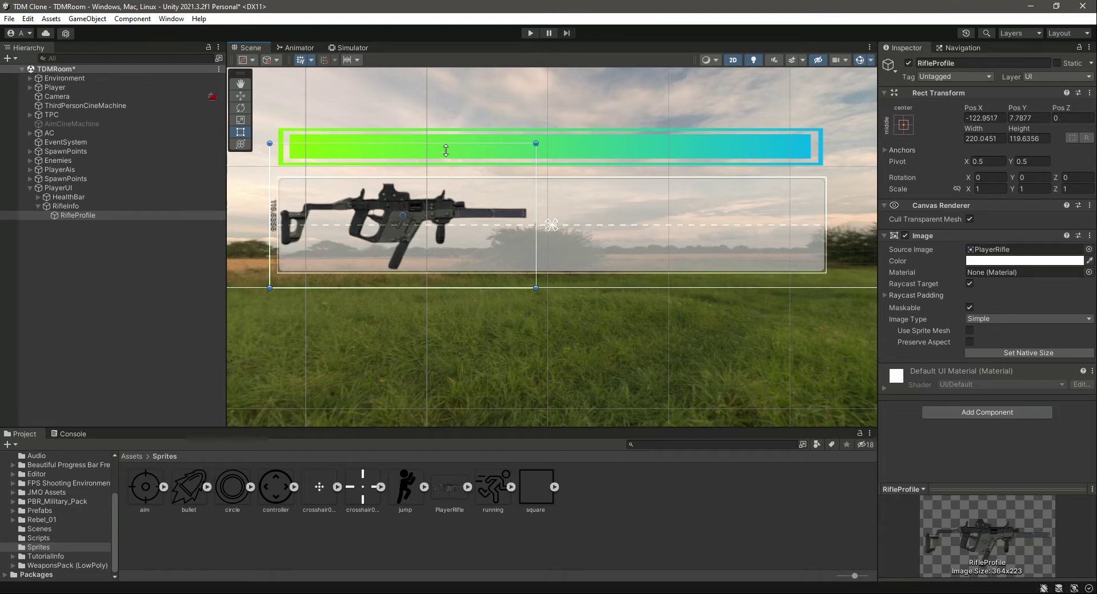
click(462, 287)
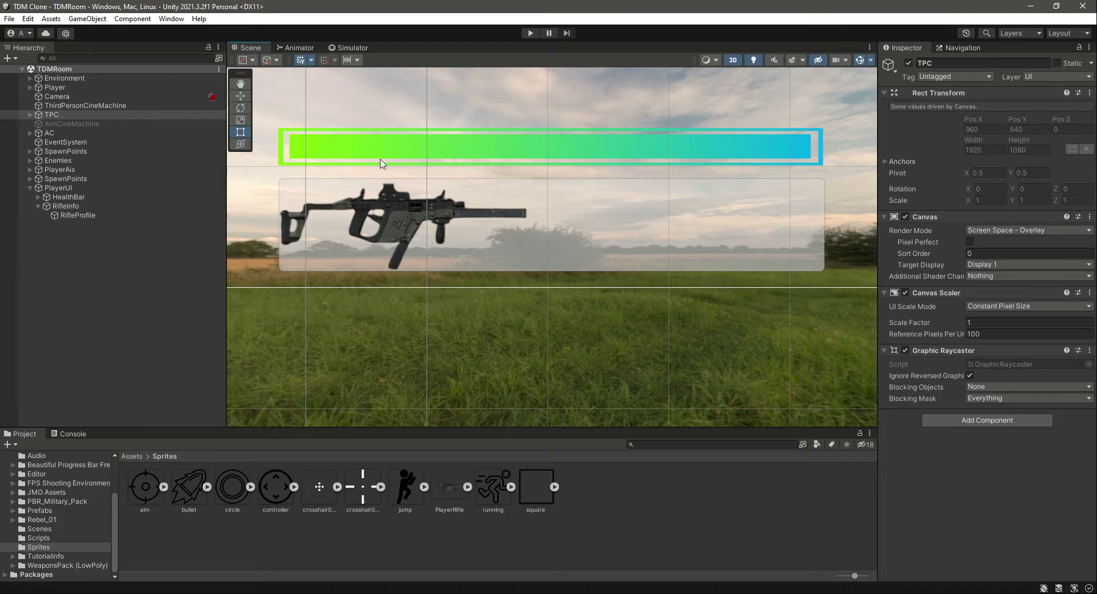
click(332, 48)
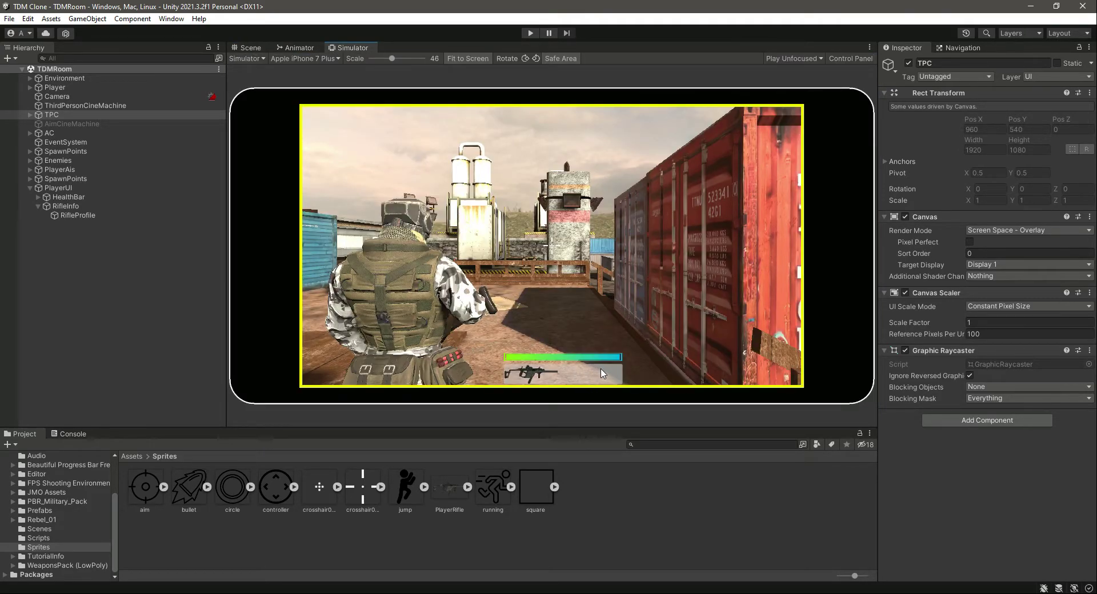
click(65, 207)
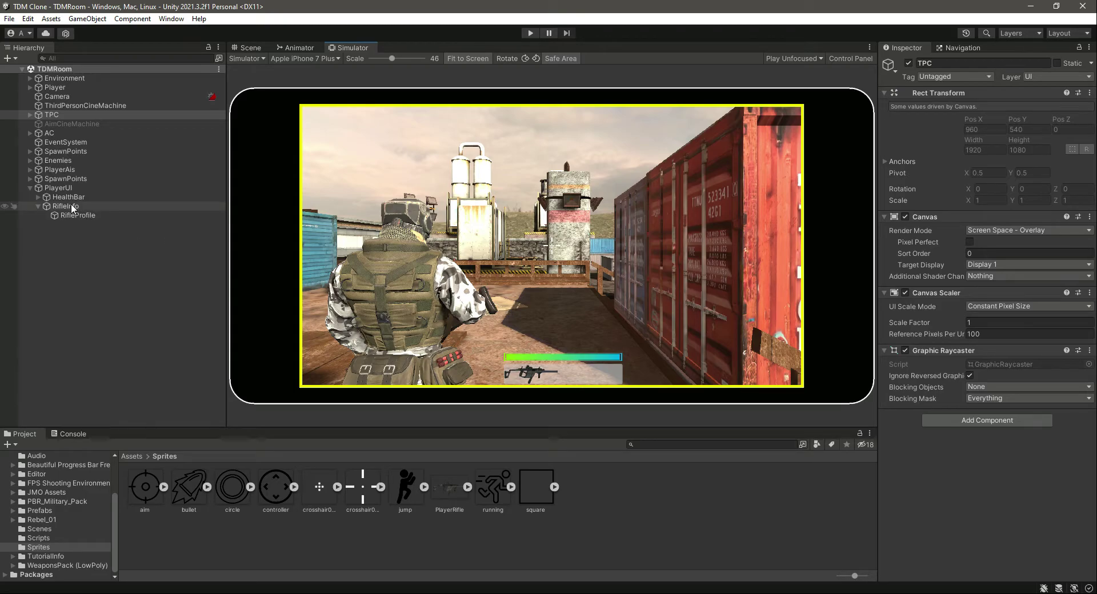
Add a TextMeshPro text under RifleInfo, then delete it
right_click(73, 208)
mouse_move(141, 428)
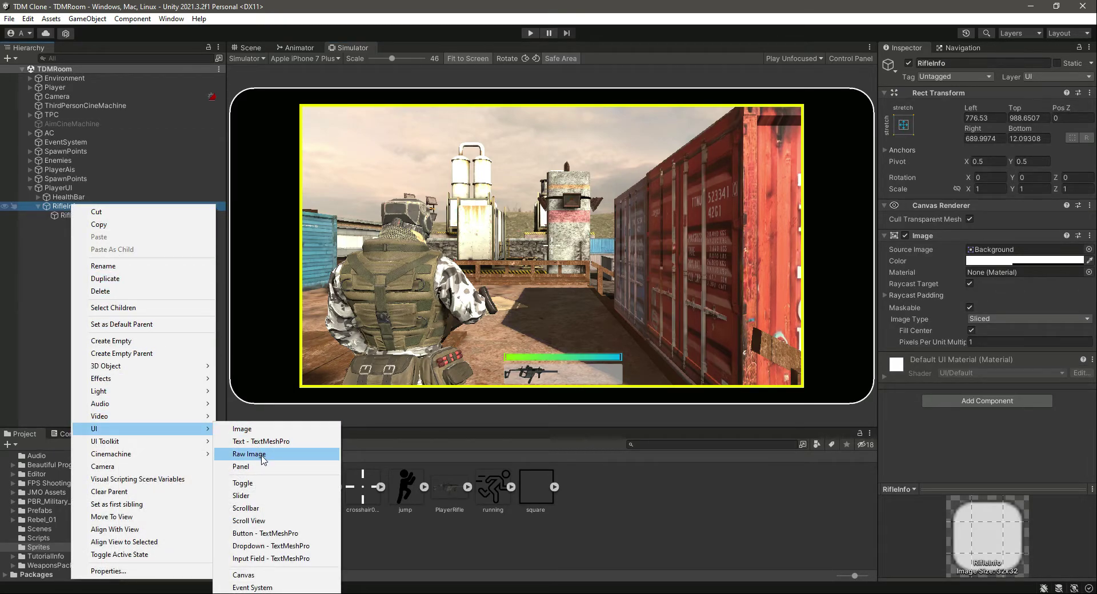
key(Up)
click(282, 445)
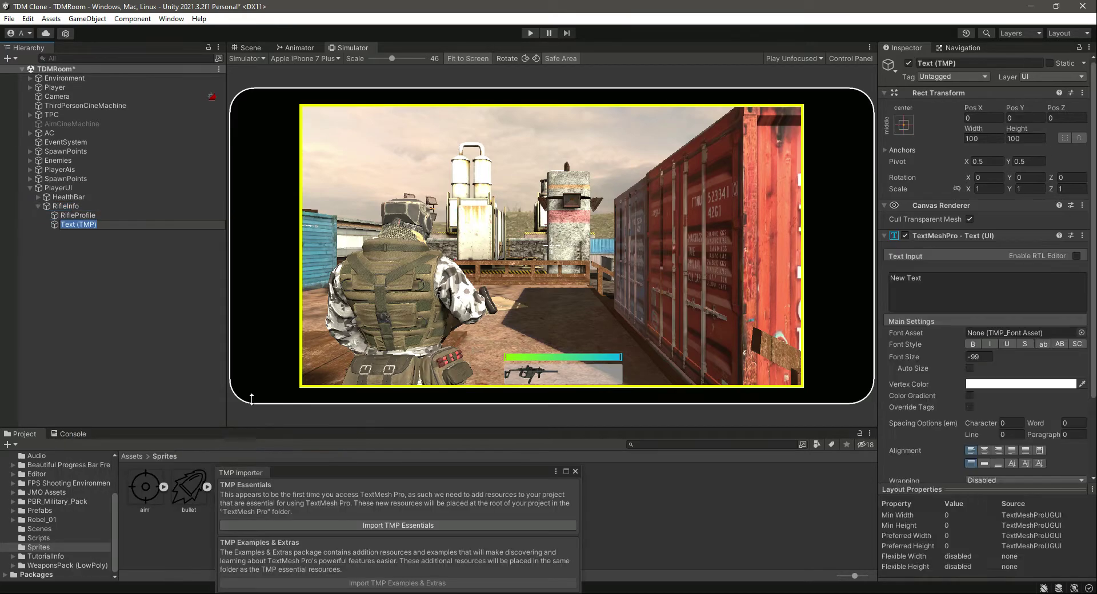
click(76, 222)
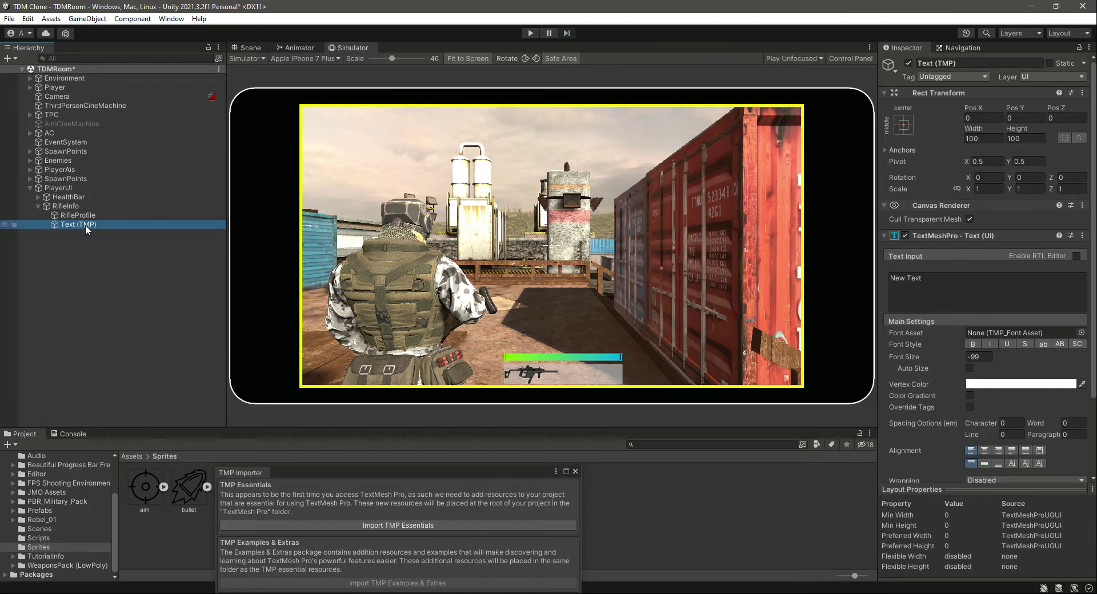
key(Delete)
Add a legacy UI Text under RifleInfo named AmmoText
right_click(75, 206)
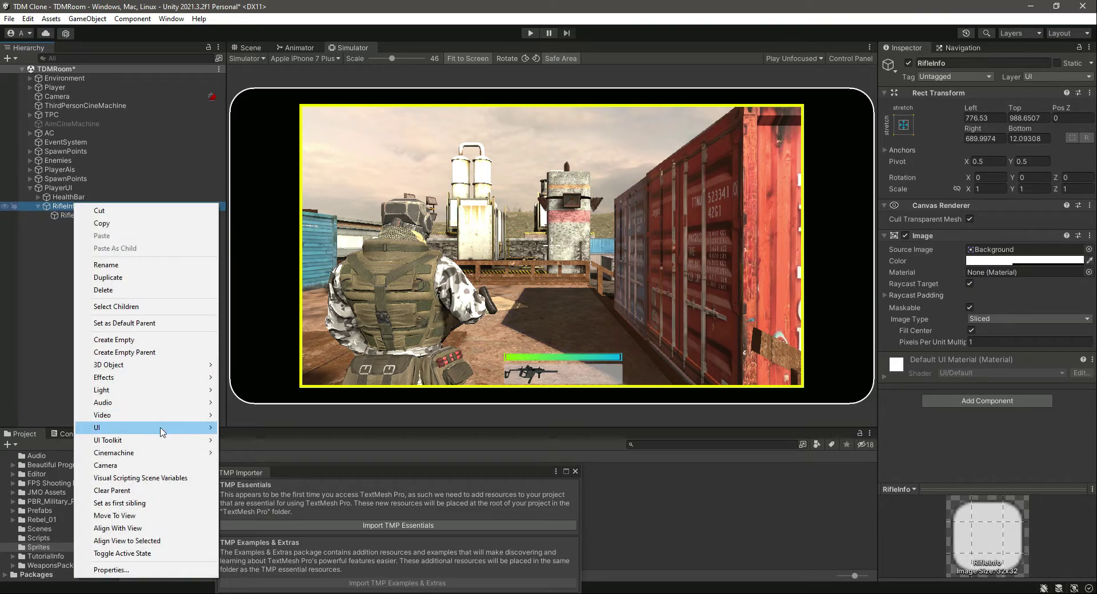
mouse_move(145, 427)
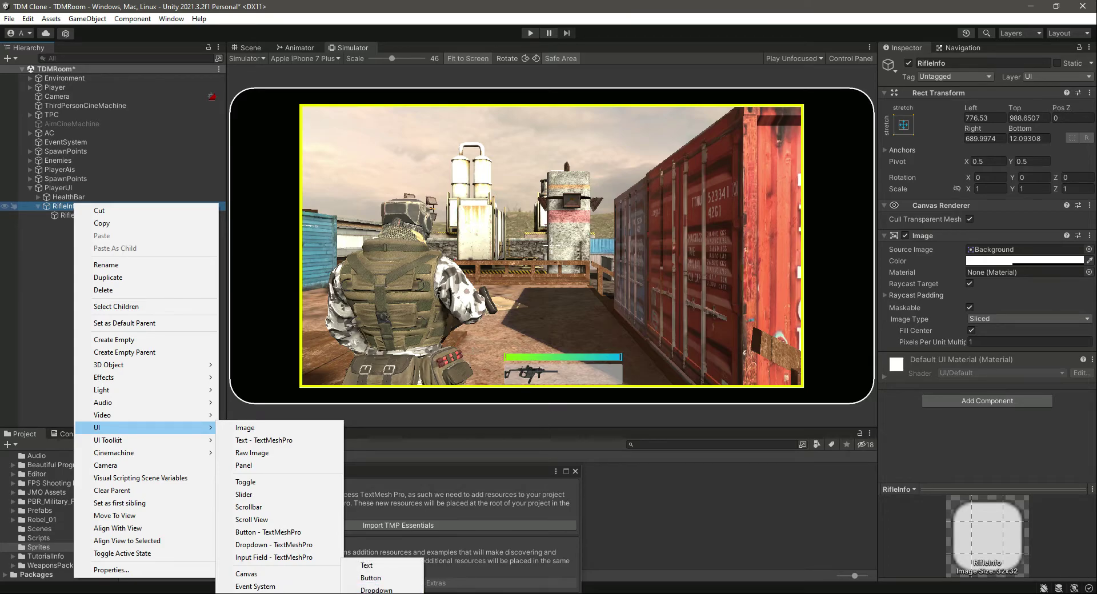
mouse_move(257, 571)
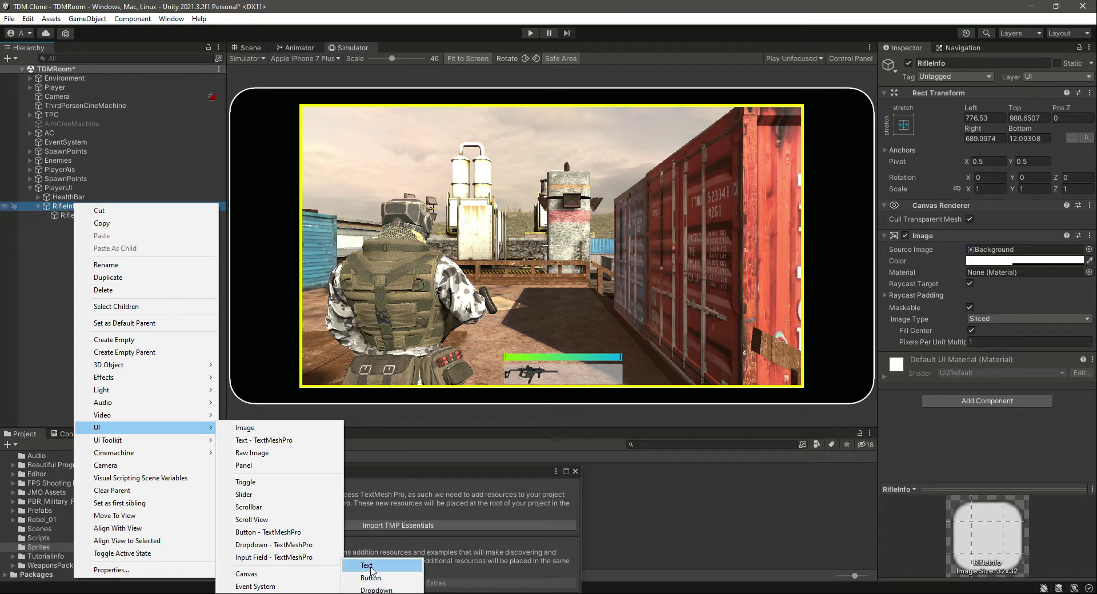
click(371, 565)
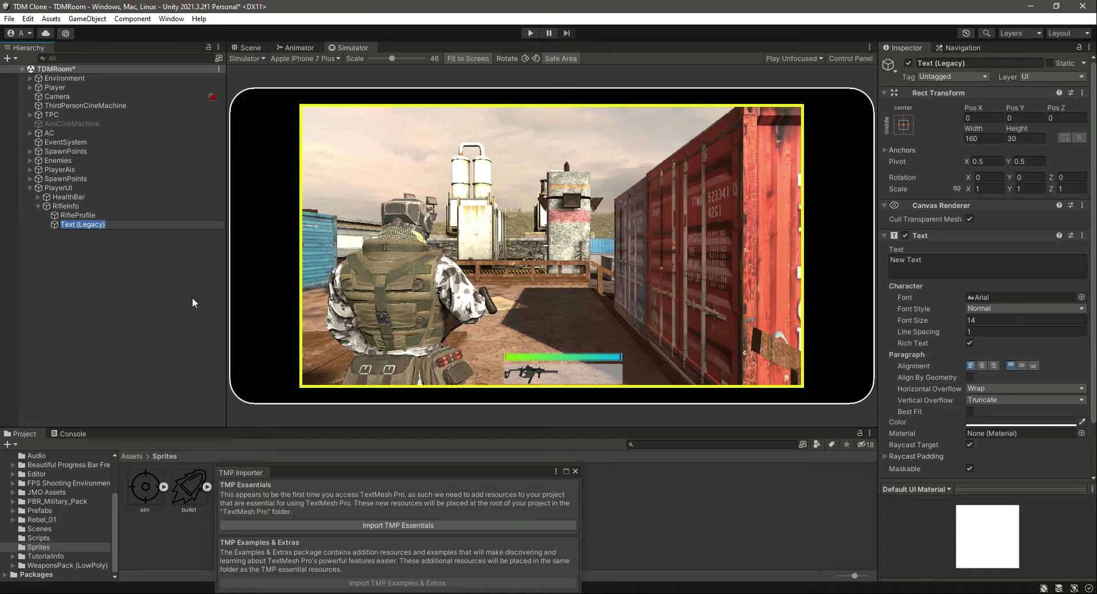
text(Amm)
text(oText)
key(Return)
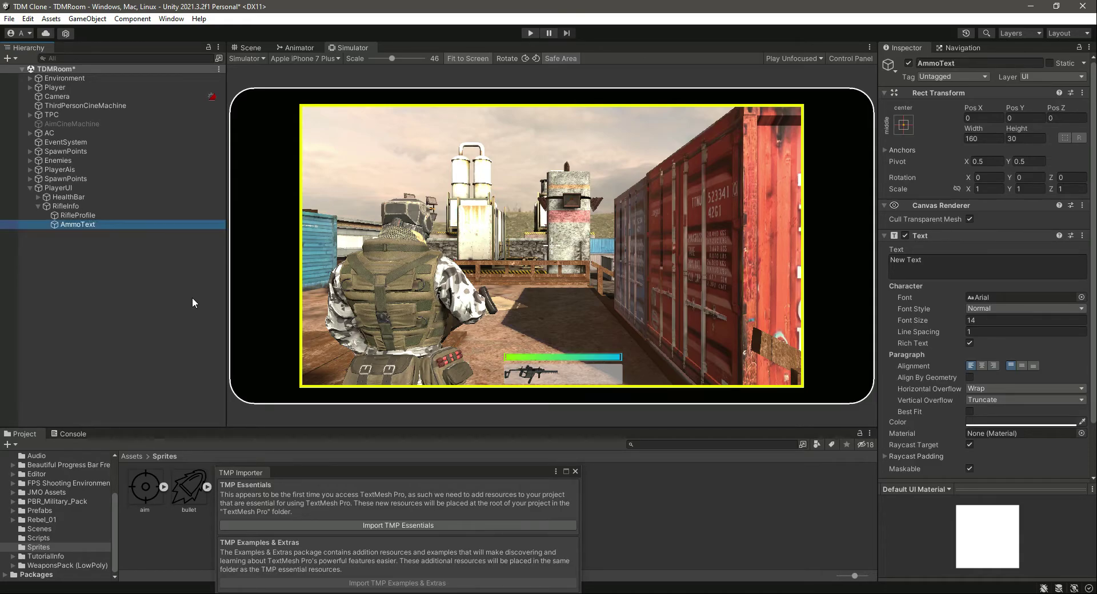
Set the AmmoText content to 'Ammo. 20' with font size 20
click(250, 49)
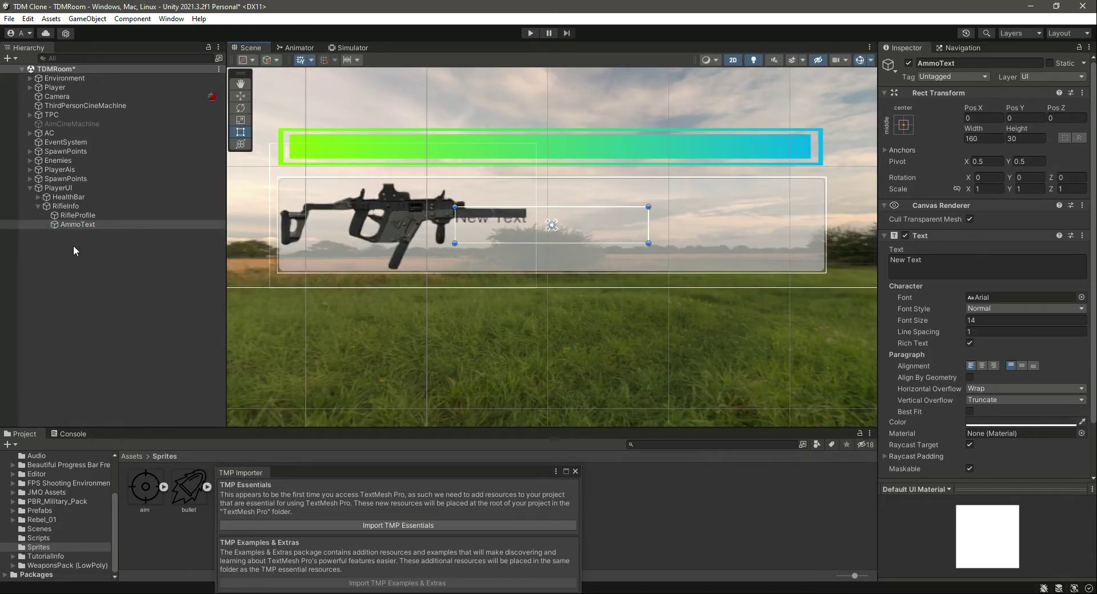
click(963, 265)
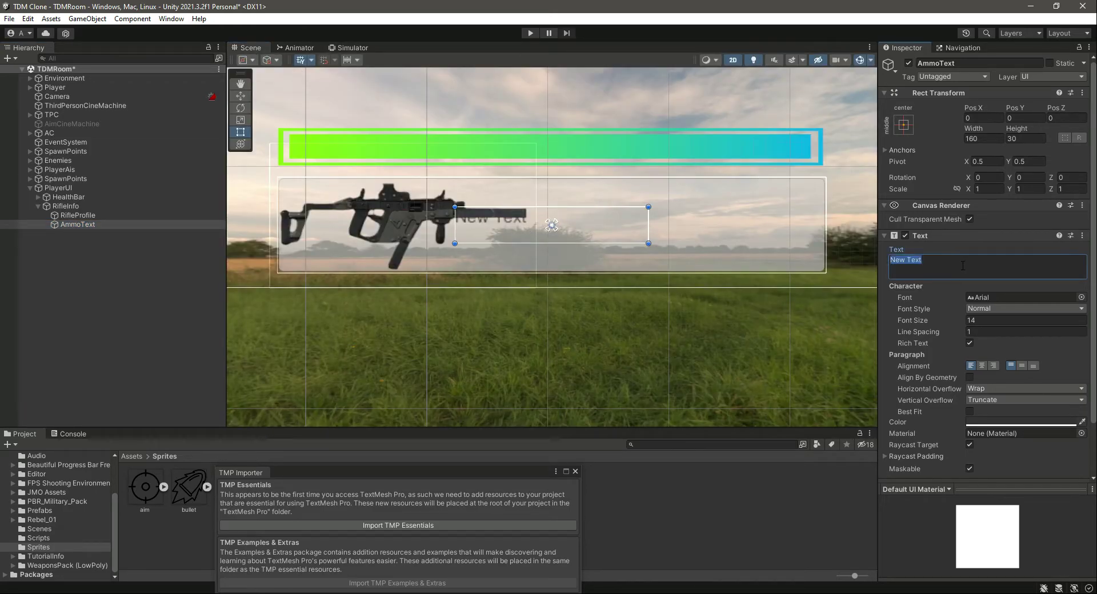
text(Ammo. 2)
text(0)
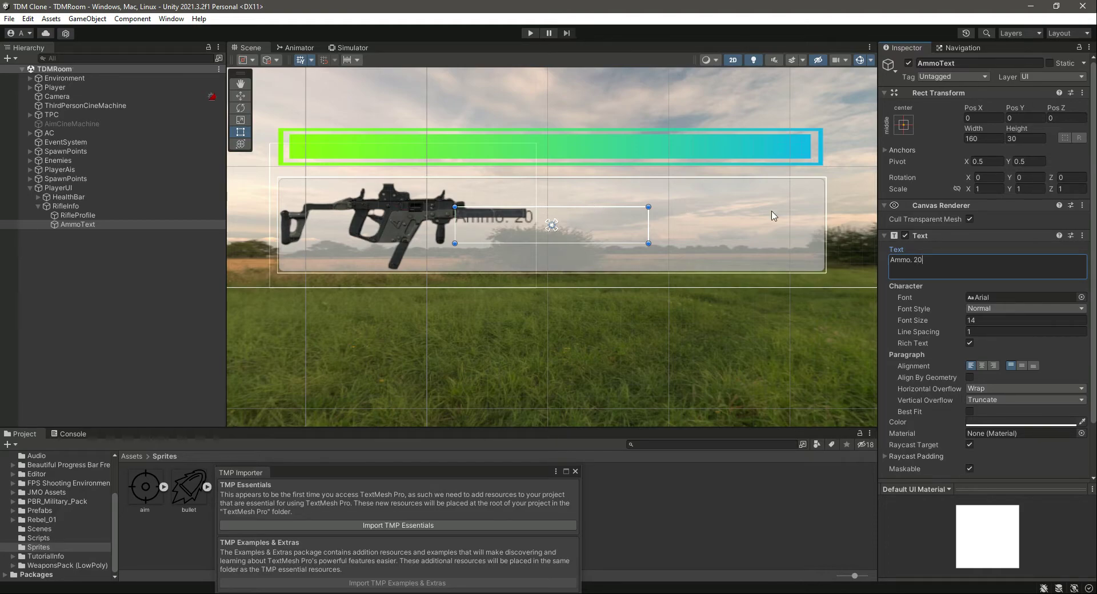
click(1000, 321)
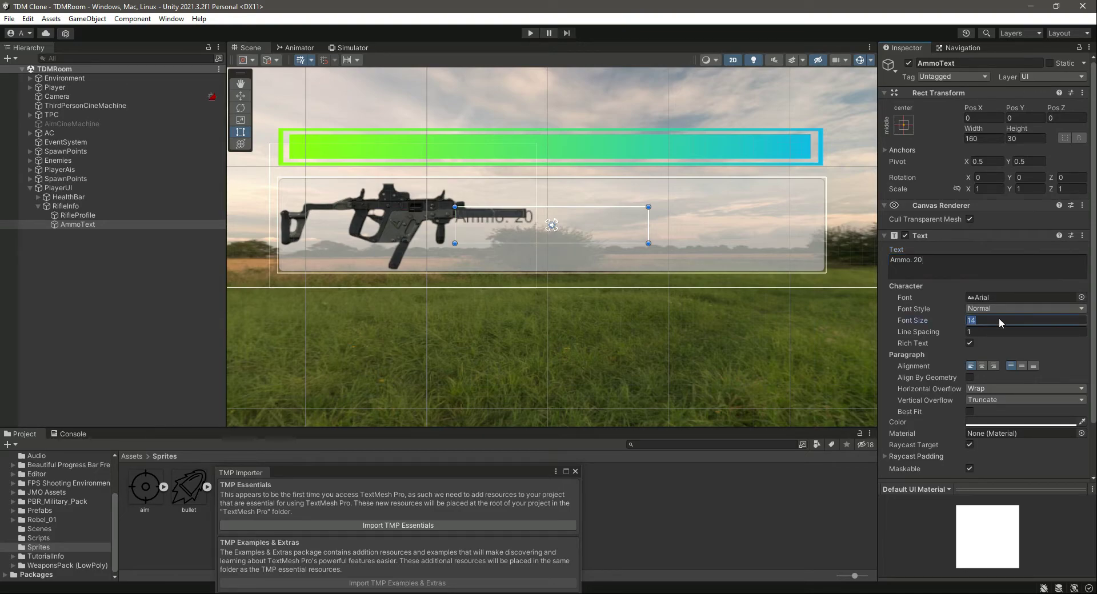
text(20)
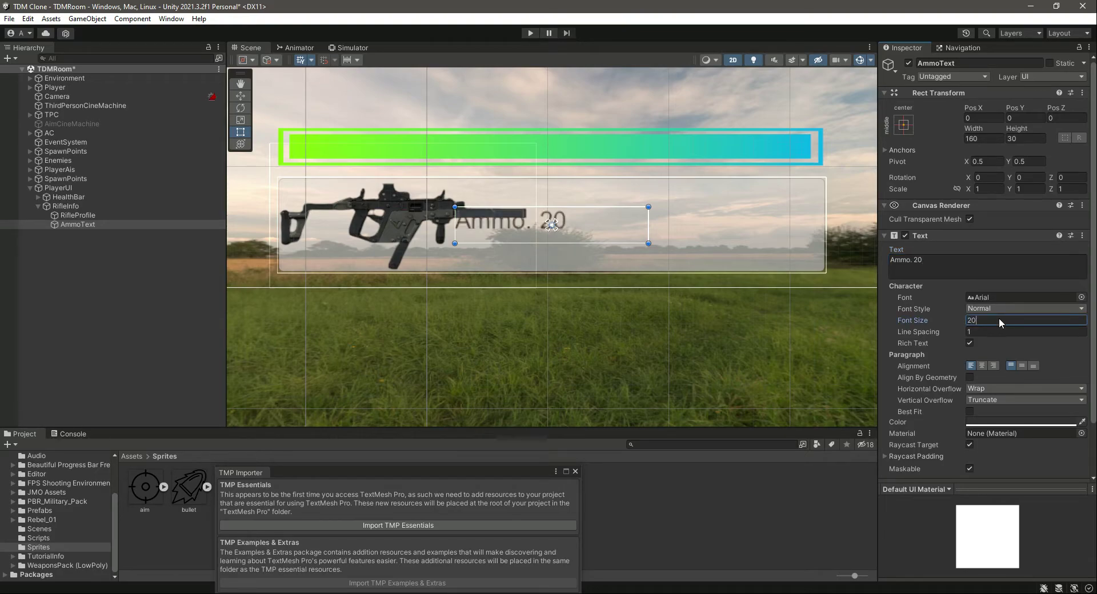
key(BackSpace)
key(BackSpace)
text(3)
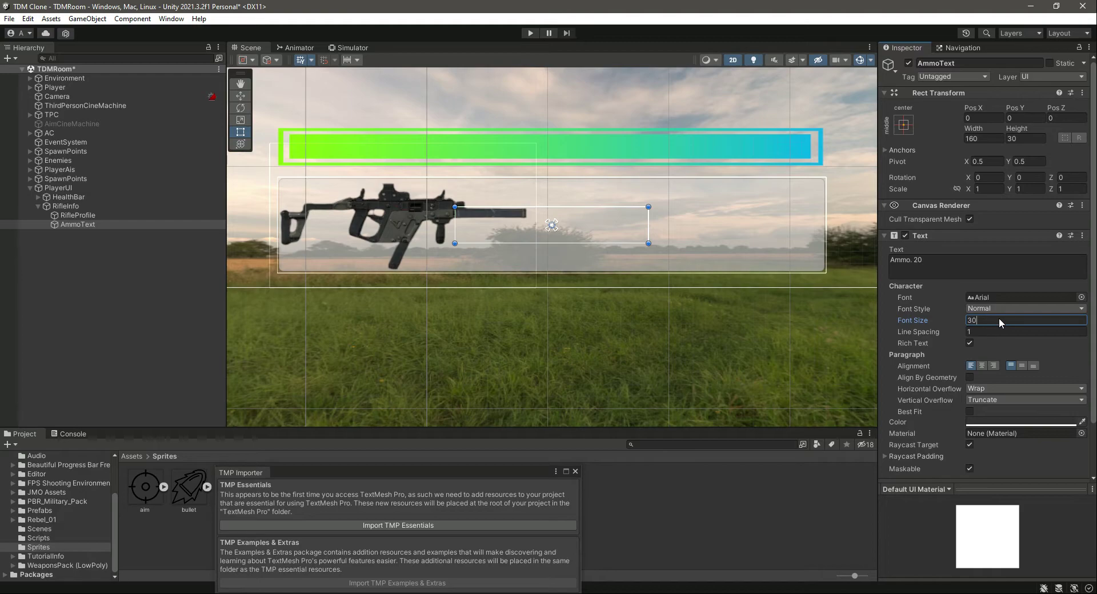
key(BackSpace)
key(BackSpace)
text(20)
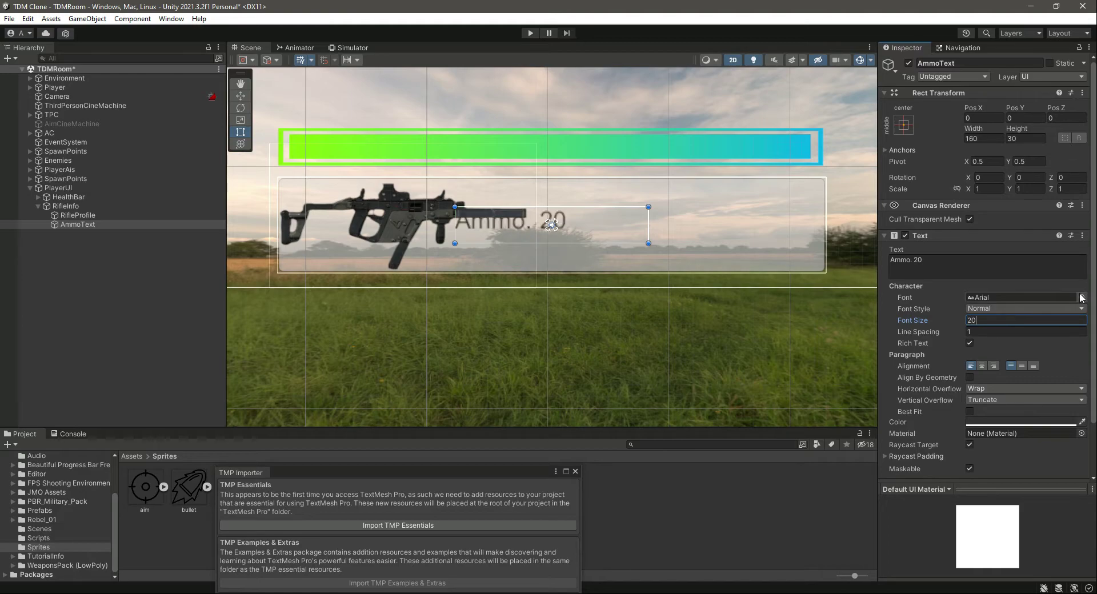
Centre-align the AmmoText and make it bold
click(1081, 297)
click(1015, 330)
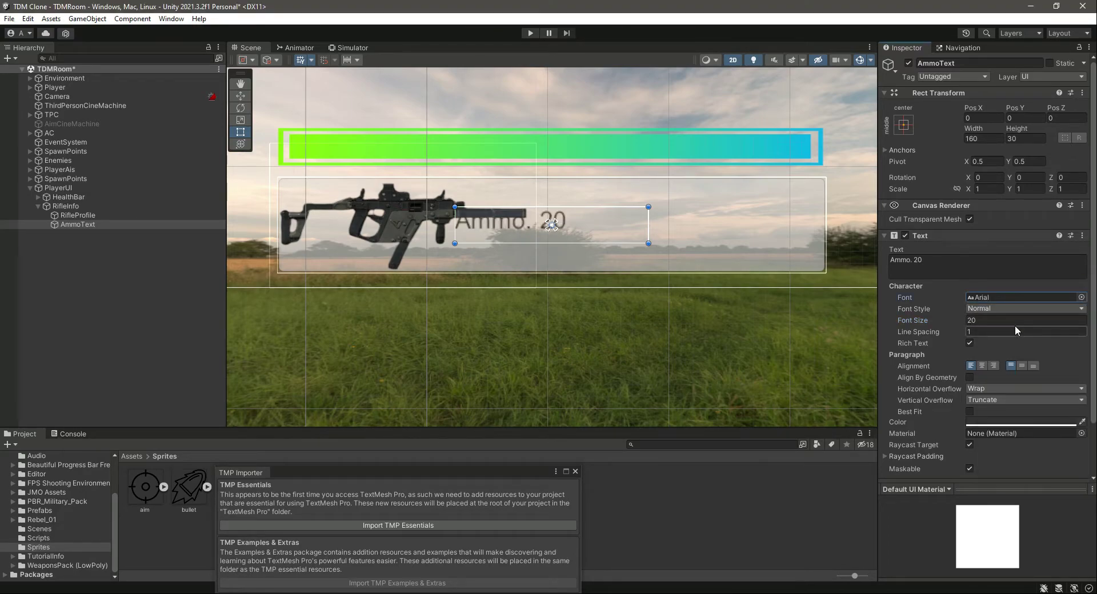
click(980, 365)
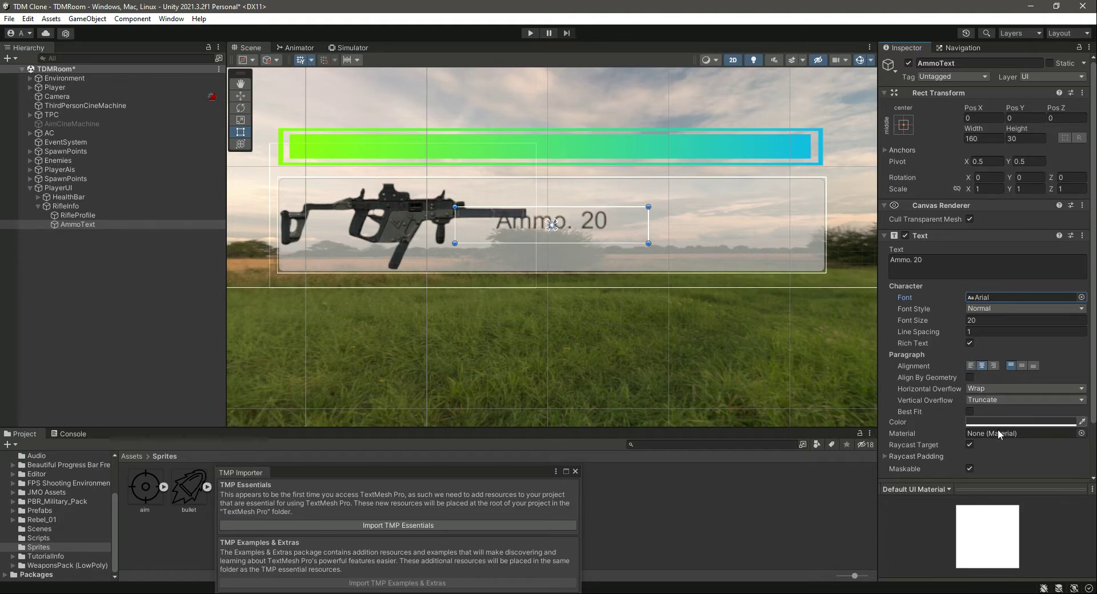
click(987, 310)
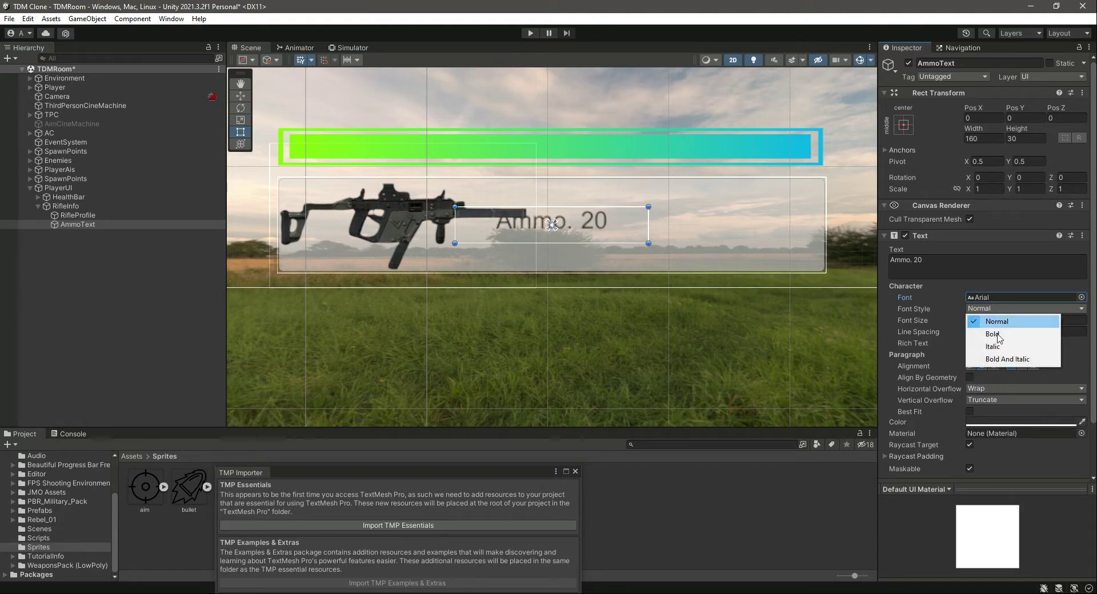
click(992, 334)
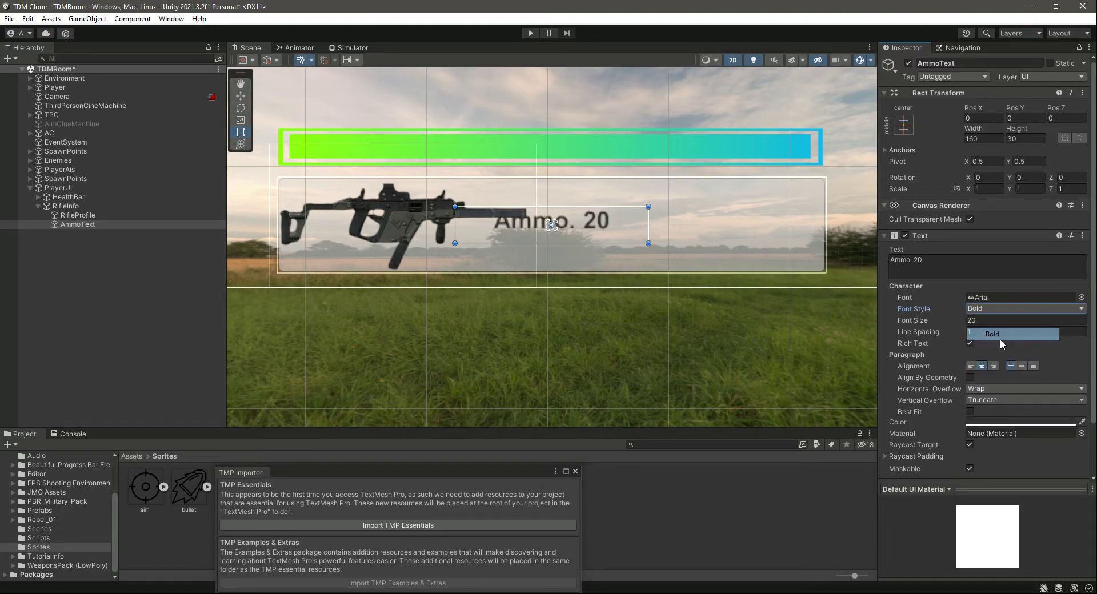
click(240, 96)
Move the Ammo text to the right of the rifle image and dock the Simulator beside Scene
drag(580, 225, 730, 226)
drag(680, 183, 685, 173)
mouse_move(347, 52)
mouse_down()
mouse_move(750, 243)
mouse_move(682, 271)
mouse_move(356, 336)
mouse_up()
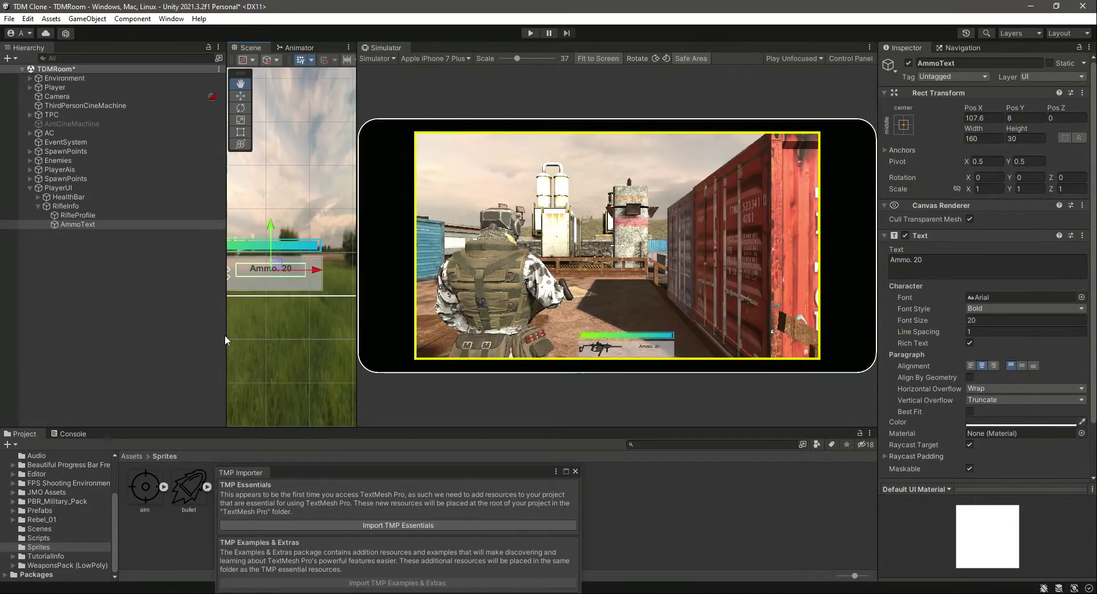
Fine-tune the Ammo text slightly left and higher, then duplicate AmmoText
mouse_move(318, 271)
mouse_down()
mouse_move(308, 280)
mouse_move(337, 277)
mouse_up()
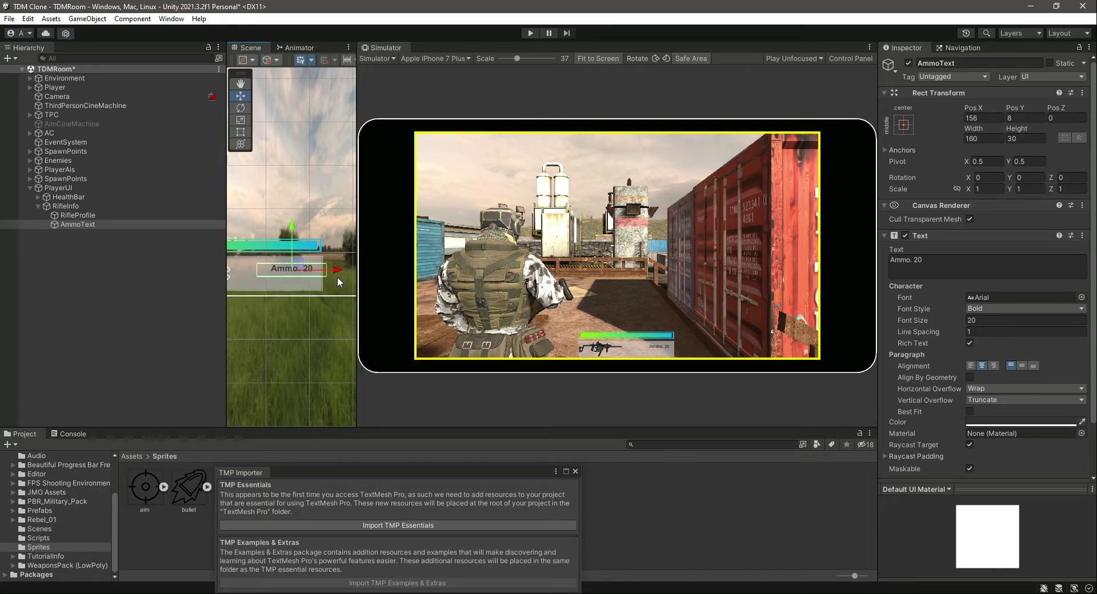
drag(292, 227, 294, 225)
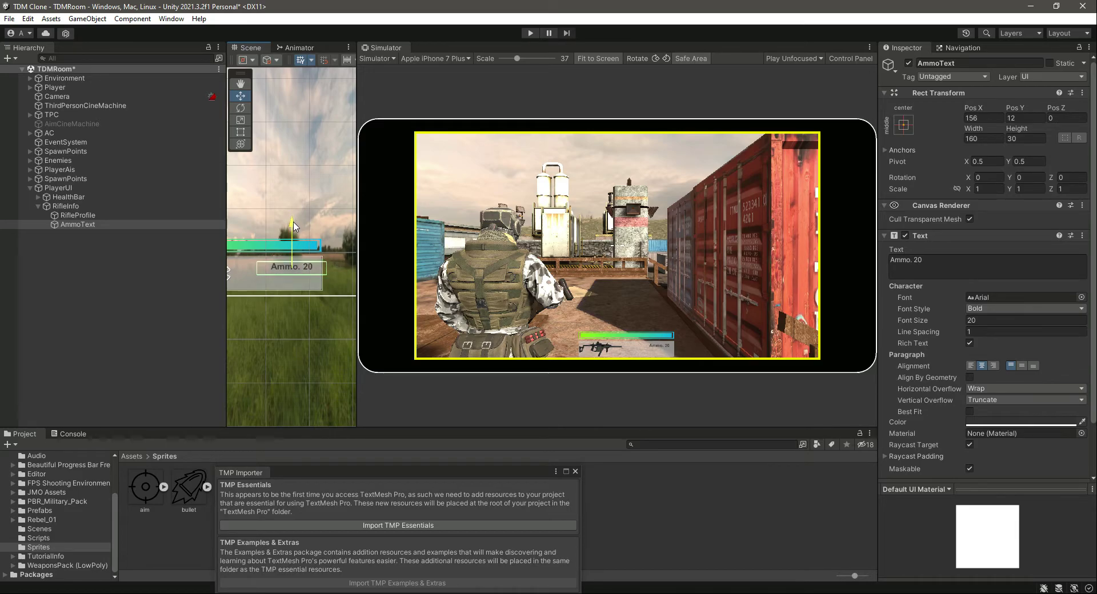
drag(293, 226, 294, 225)
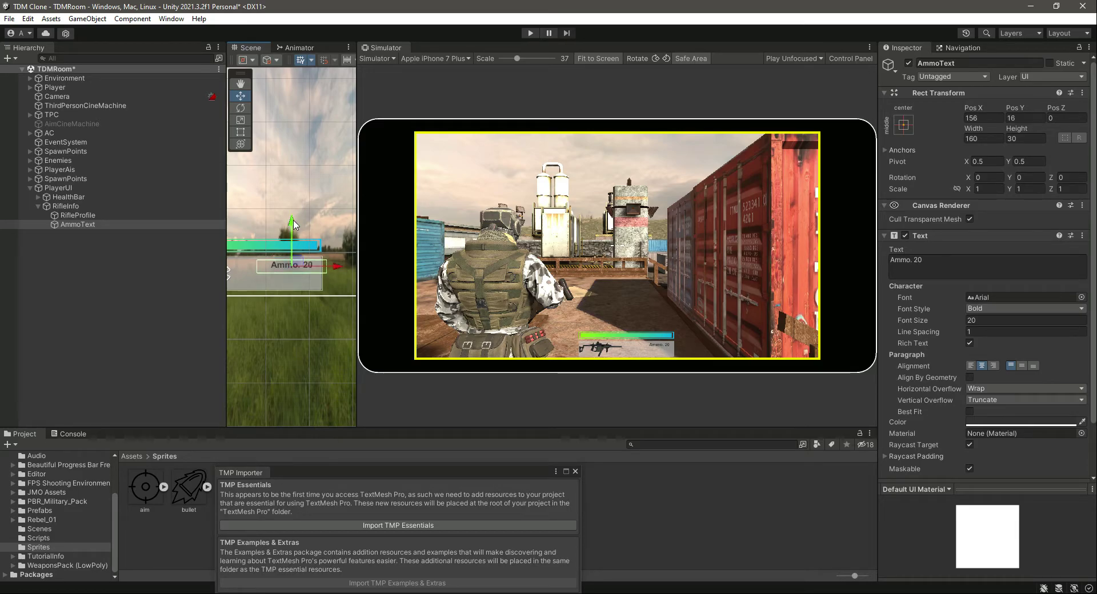
click(91, 223)
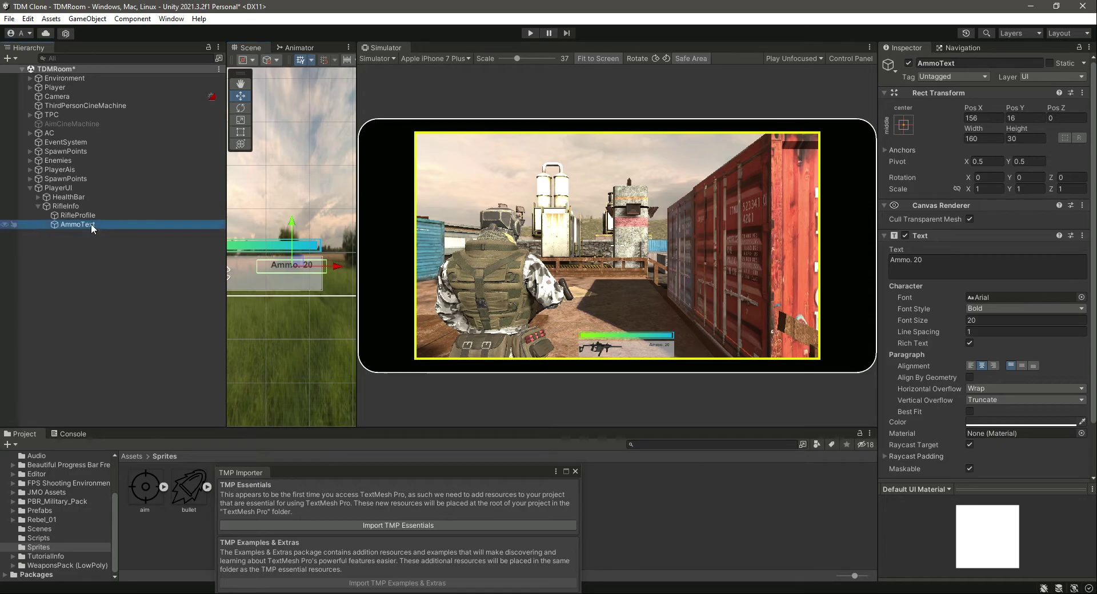
key(ctrl+d)
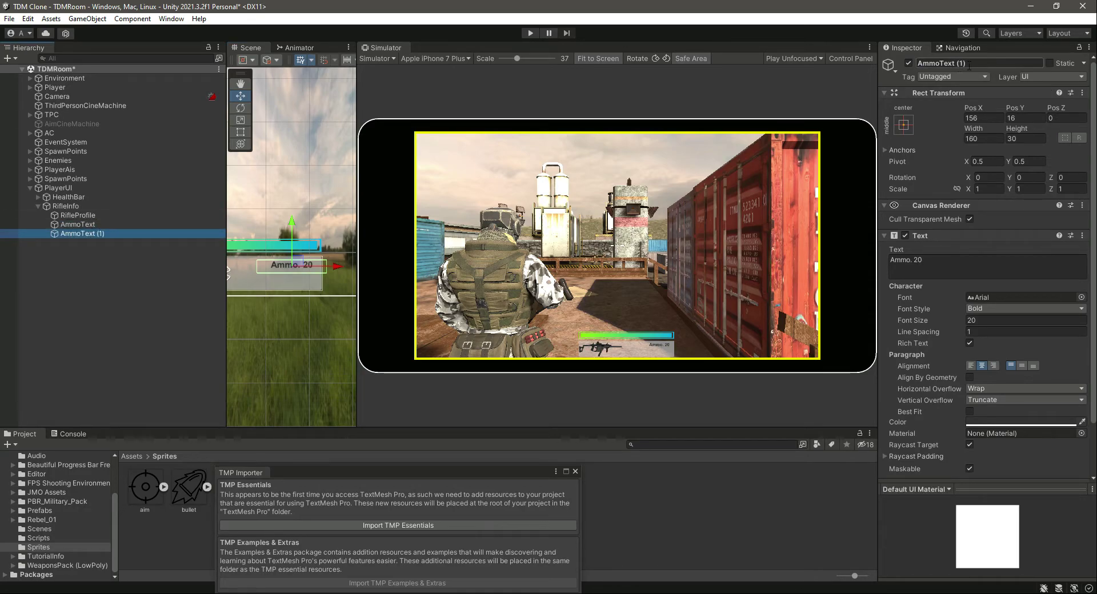
Rename the duplicated AmmoText (1) to MagText
click(969, 64)
text(M)
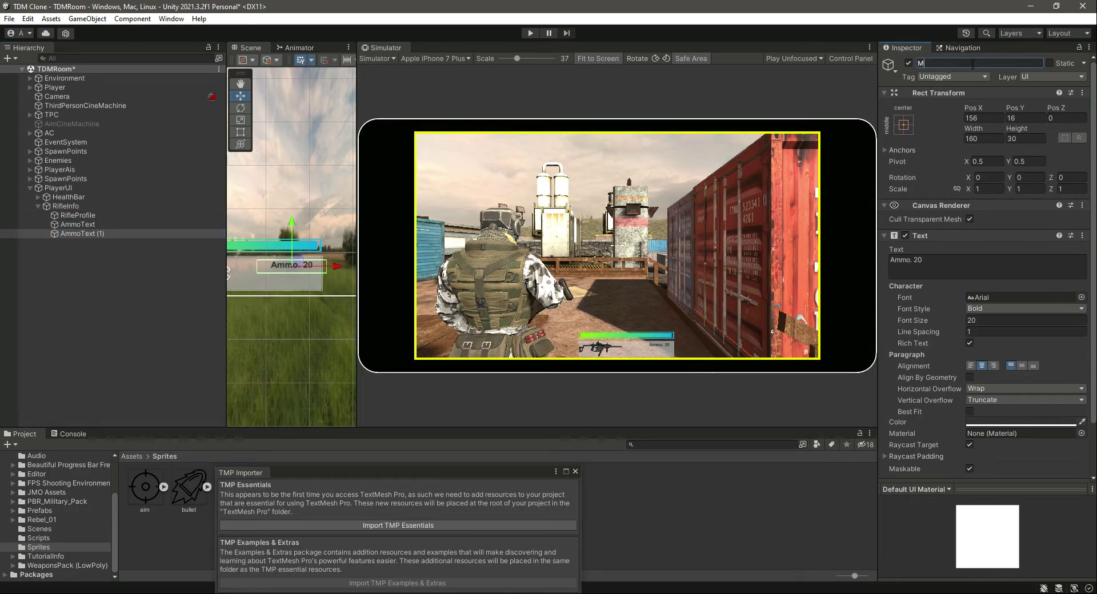
text(e)
key(BackSpace)
key(BackSpace)
key(BackSpace)
text(g)
key(Return)
key(ctrl+s)
click(65, 234)
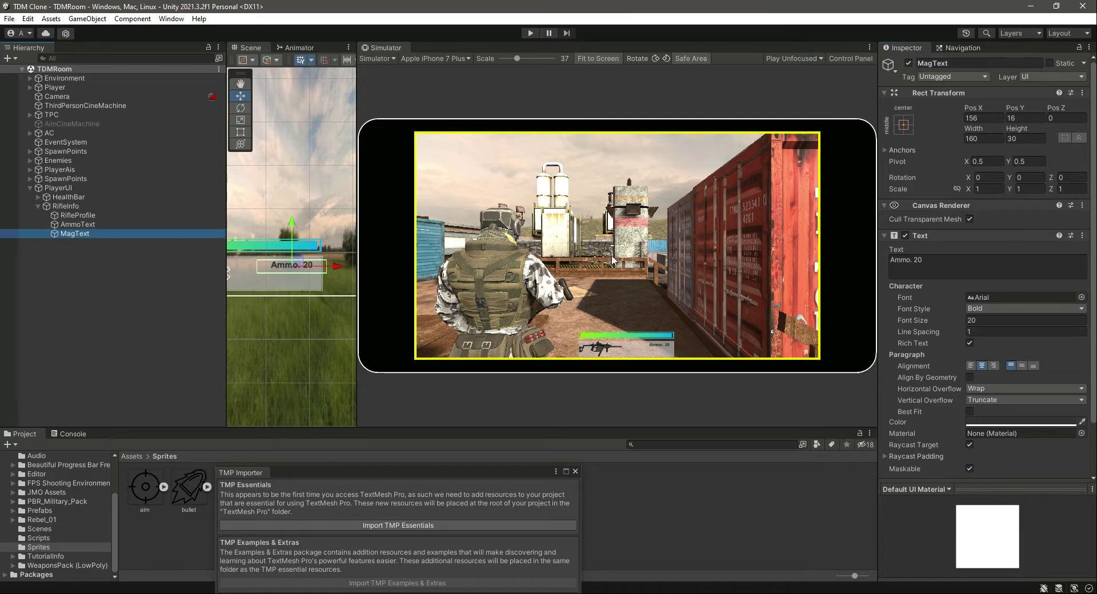
Change MagText to read 'Magzines. 20' and move it just below the Ammo text
drag(909, 262, 889, 262)
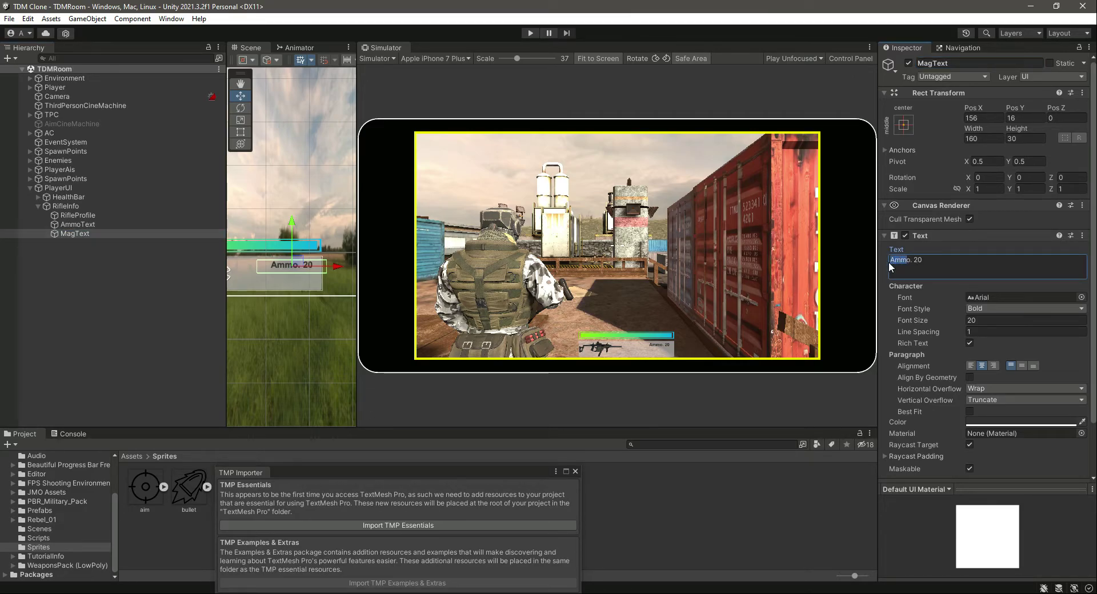
key(BackSpace)
text(Magzines)
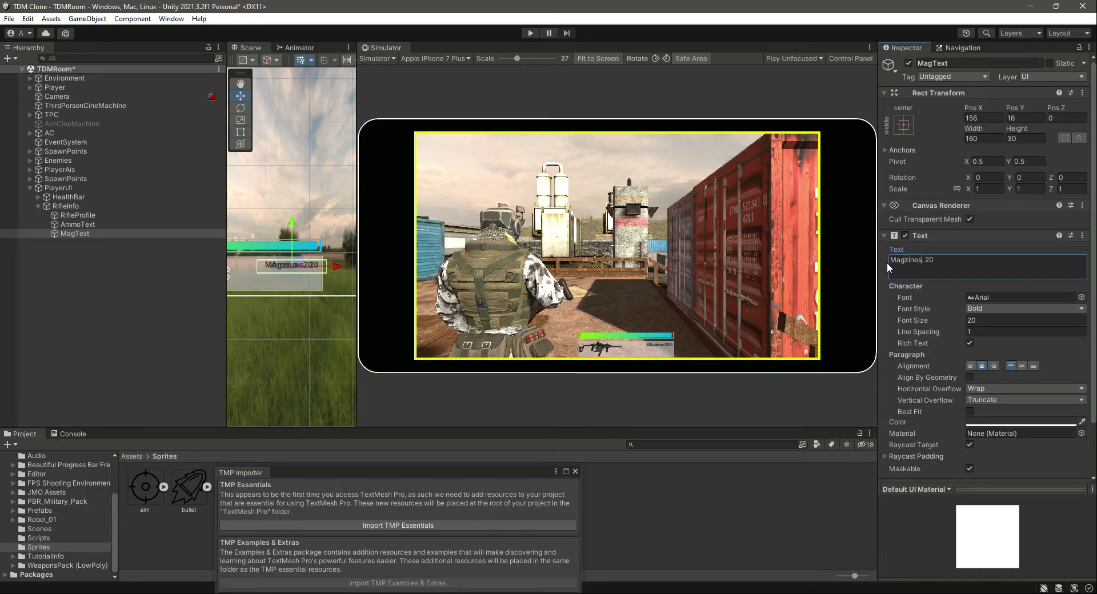
key(Return)
key(ctrl+s)
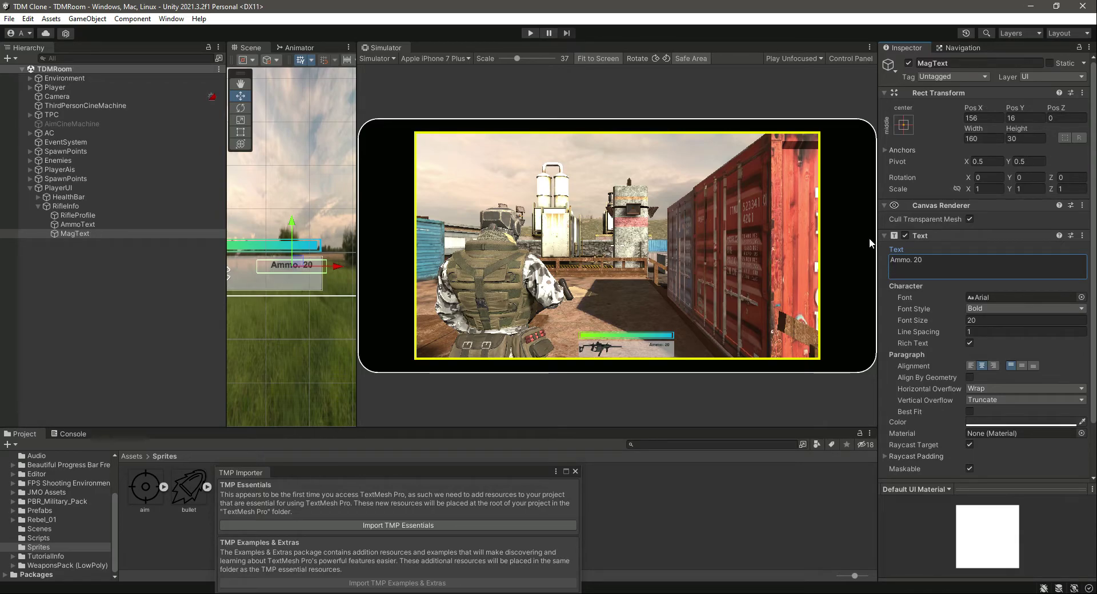
key(ctrl+z)
text(Magzines)
drag(293, 224, 291, 238)
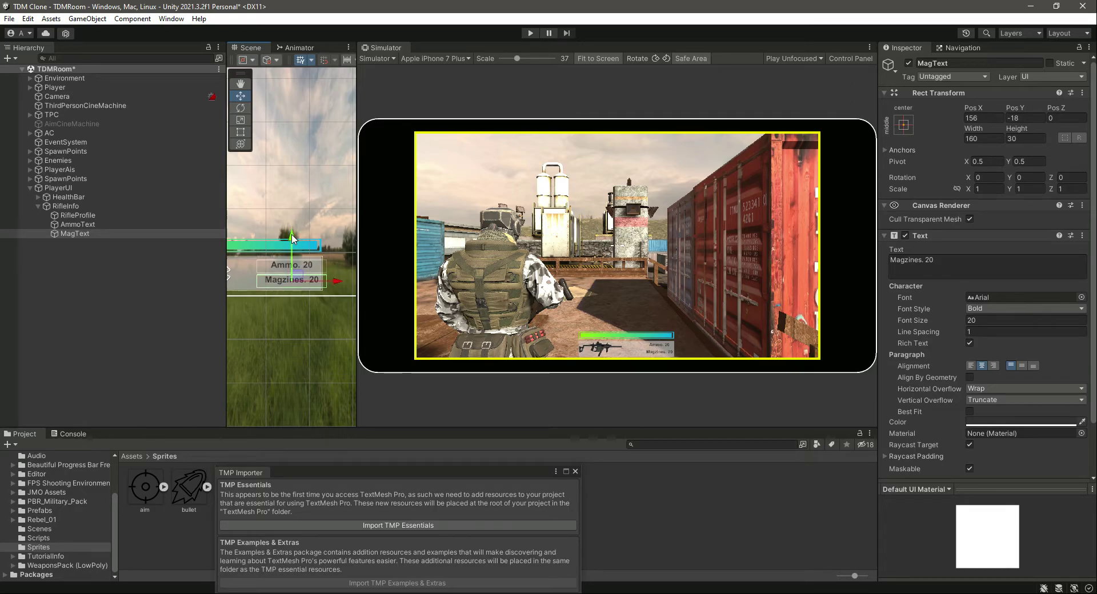
Stretch the RifleProfile image slightly taller with rect handles and save the scene
double_click(77, 214)
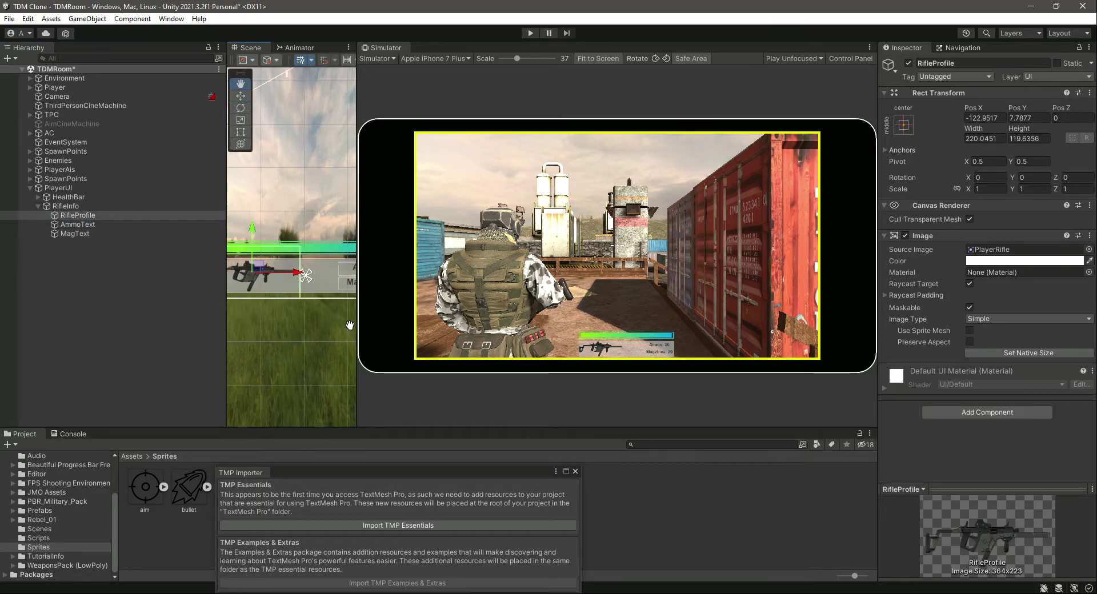
click(240, 132)
middle_drag(330, 297, 302, 288)
mouse_move(303, 274)
mouse_down()
mouse_move(335, 274)
mouse_move(314, 240)
mouse_up()
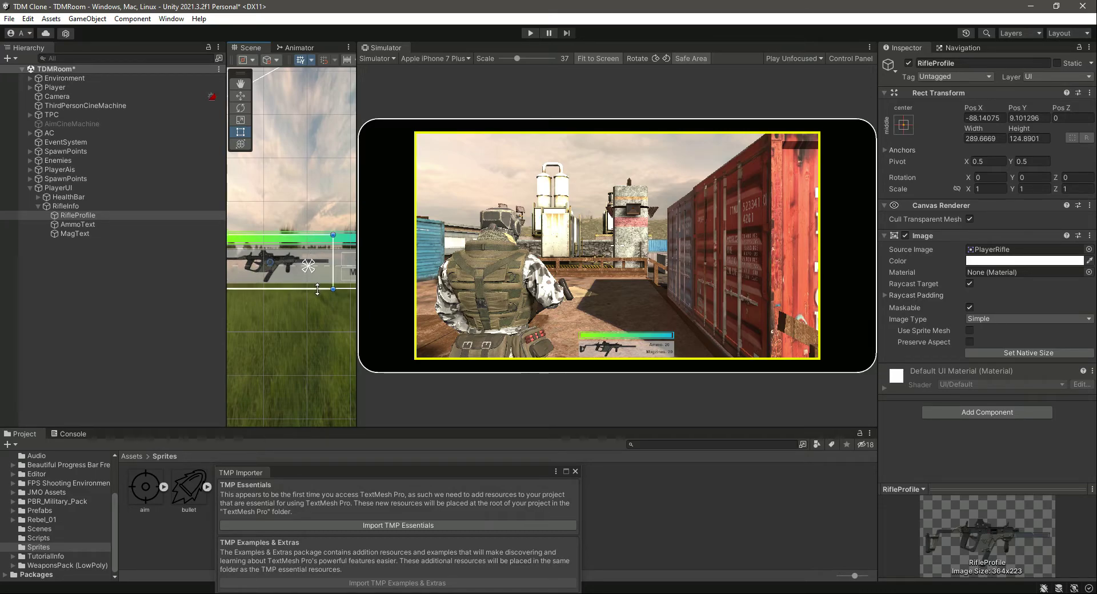
drag(317, 289, 317, 289)
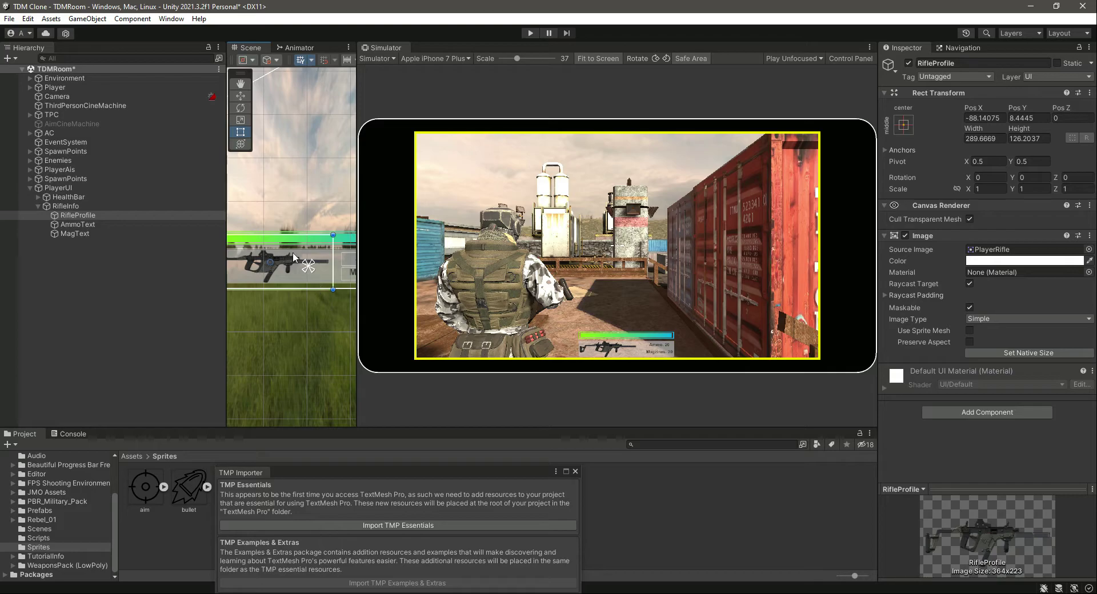
key(ctrl+s)
click(96, 227)
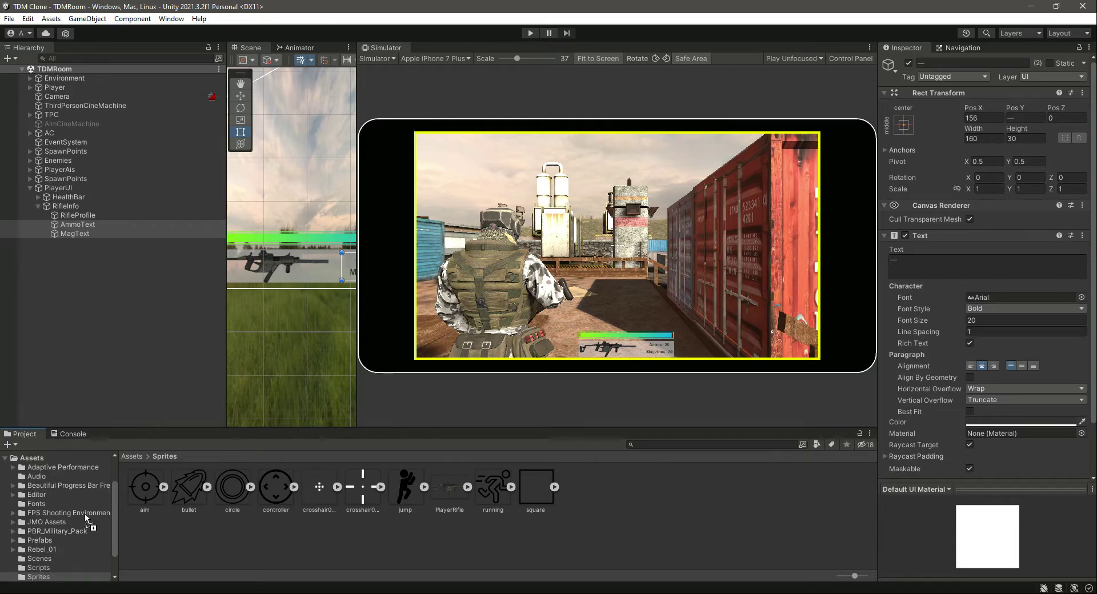
Set the AmmoText and MagText font to Bronx-Bystreets and enlarge the Simulator preview
click(46, 503)
click(91, 223)
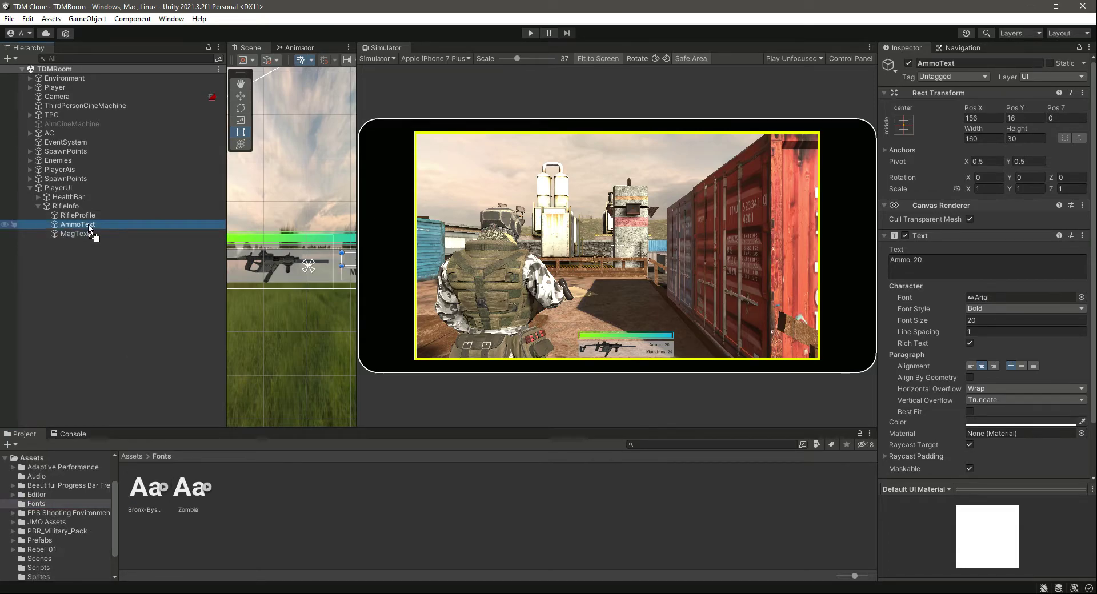
click(1081, 297)
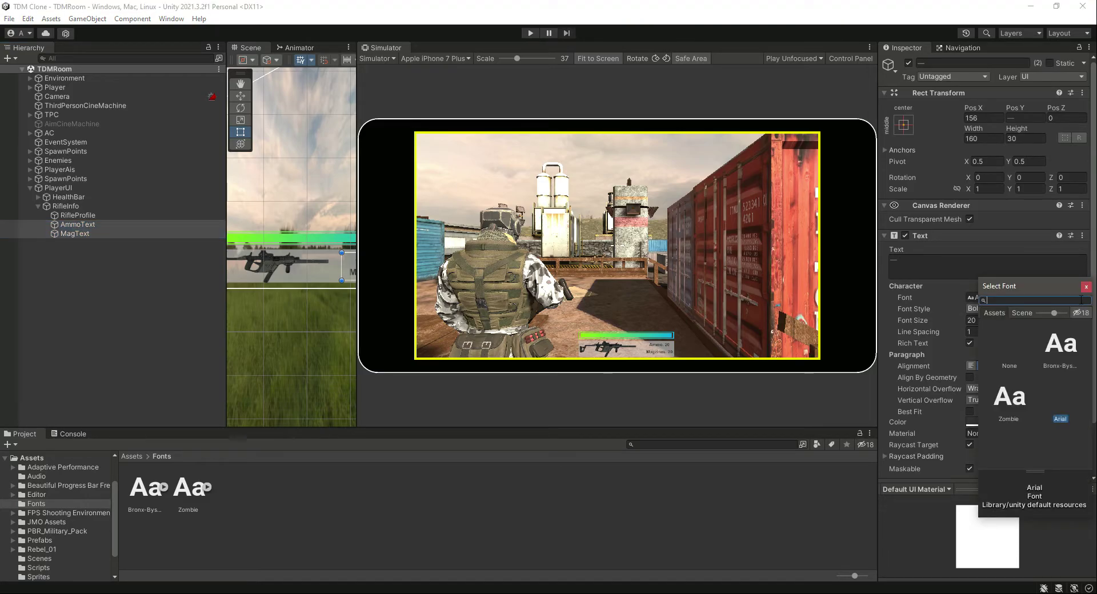
click(1061, 351)
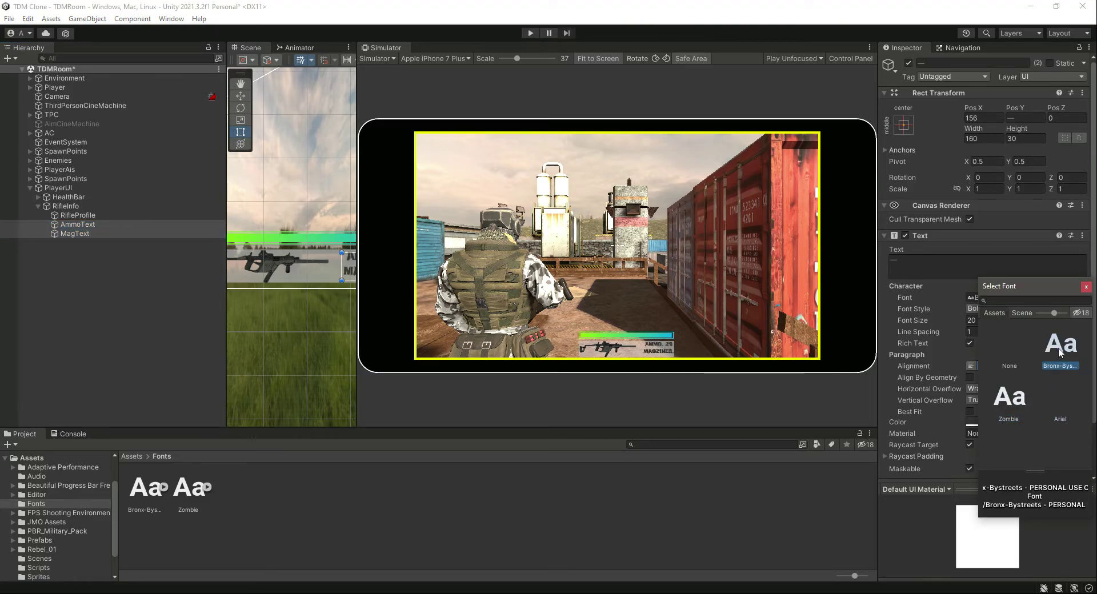
click(693, 377)
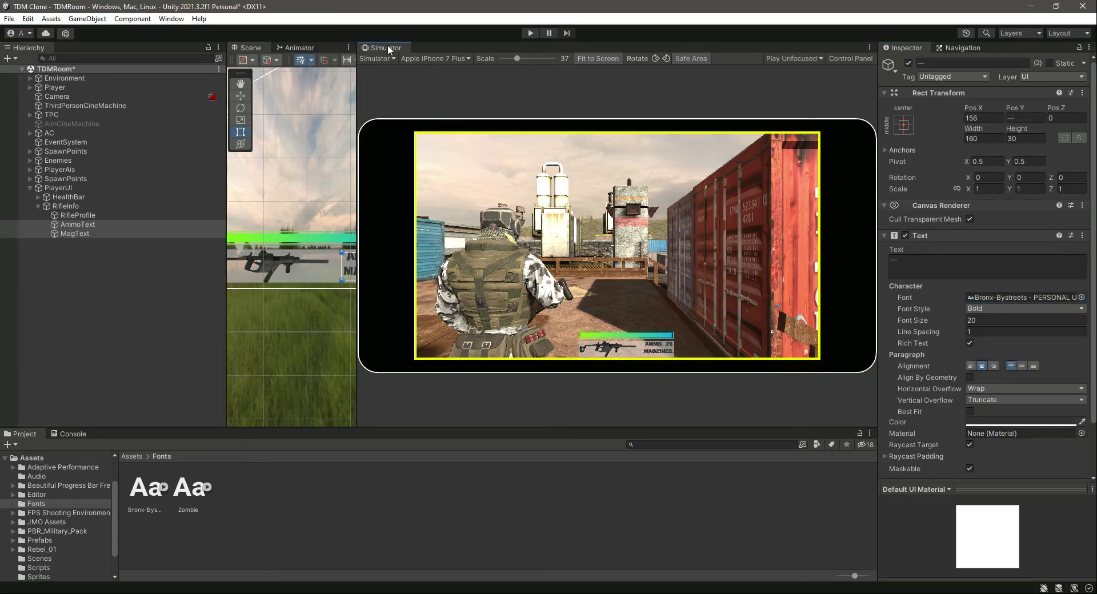
drag(386, 48, 330, 50)
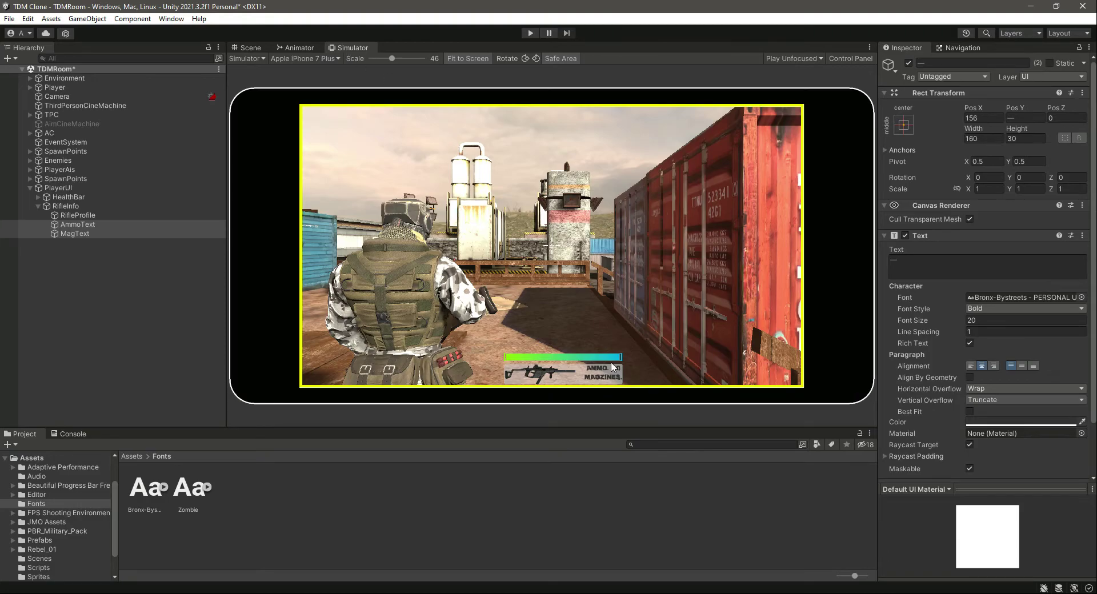
Shift the Ammo and Magzines text block left and slightly down, then save
click(248, 47)
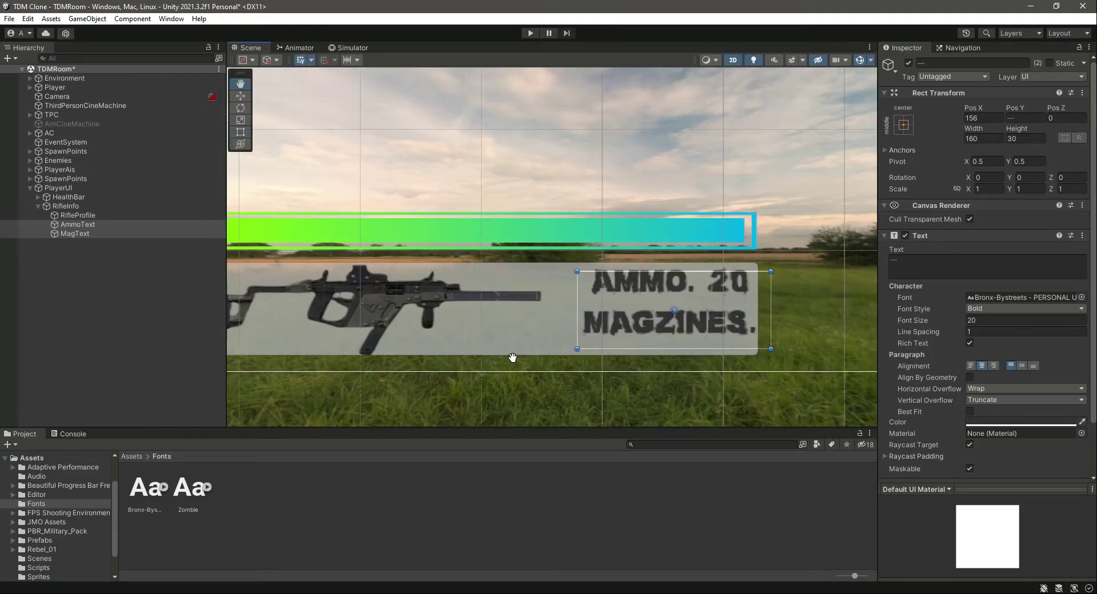
drag(512, 358, 506, 358)
click(240, 95)
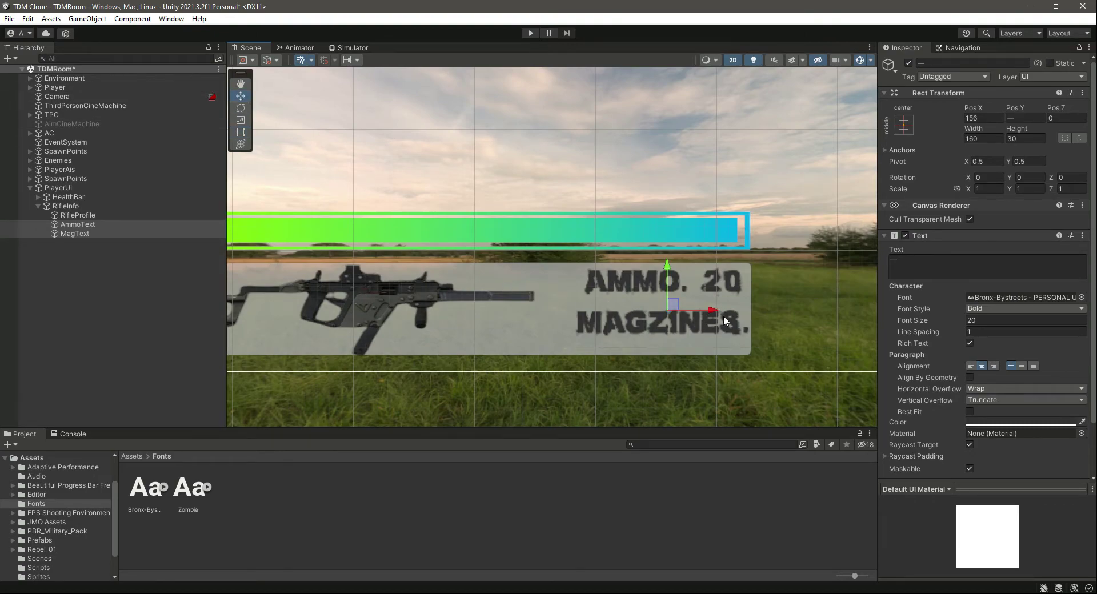
drag(723, 315, 696, 316)
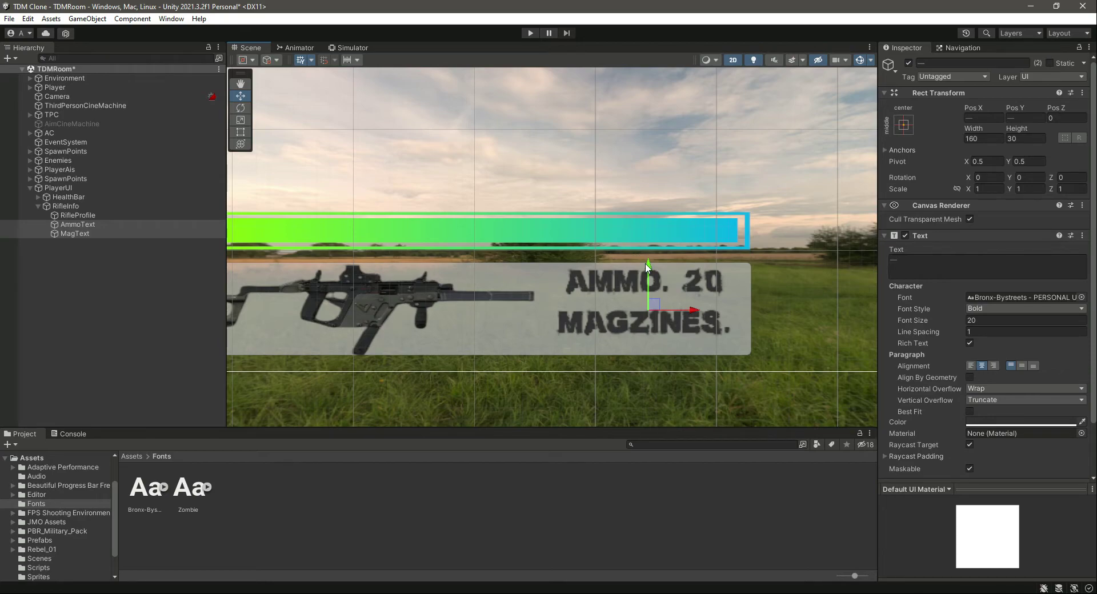
drag(648, 264, 648, 270)
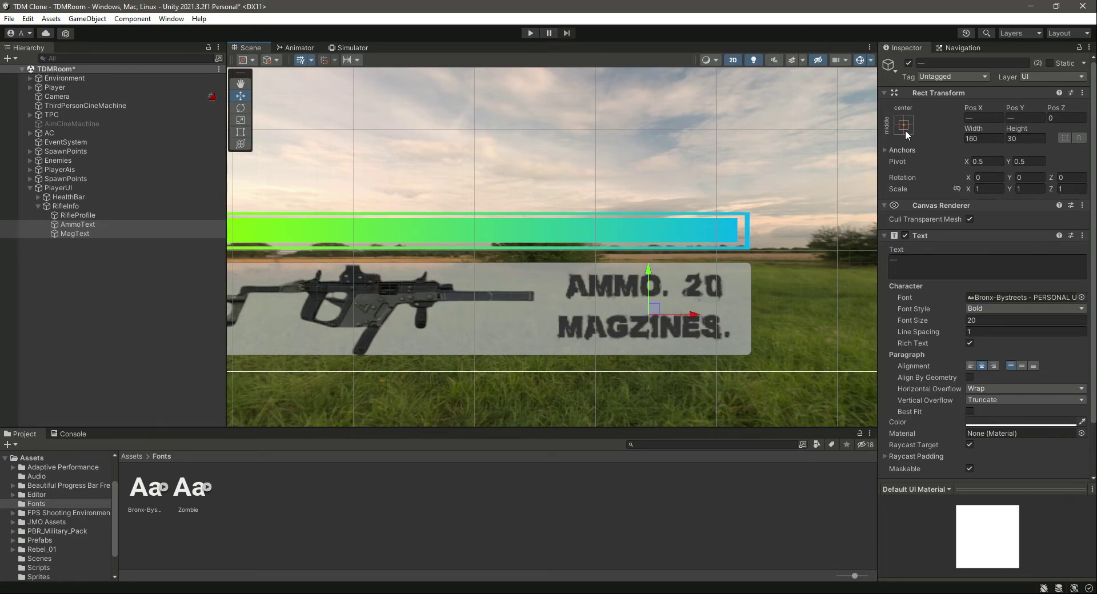
key(ctrl+s)
Show the Simulator preview and reselect MagText under the expanded RifleInfo panel
click(352, 47)
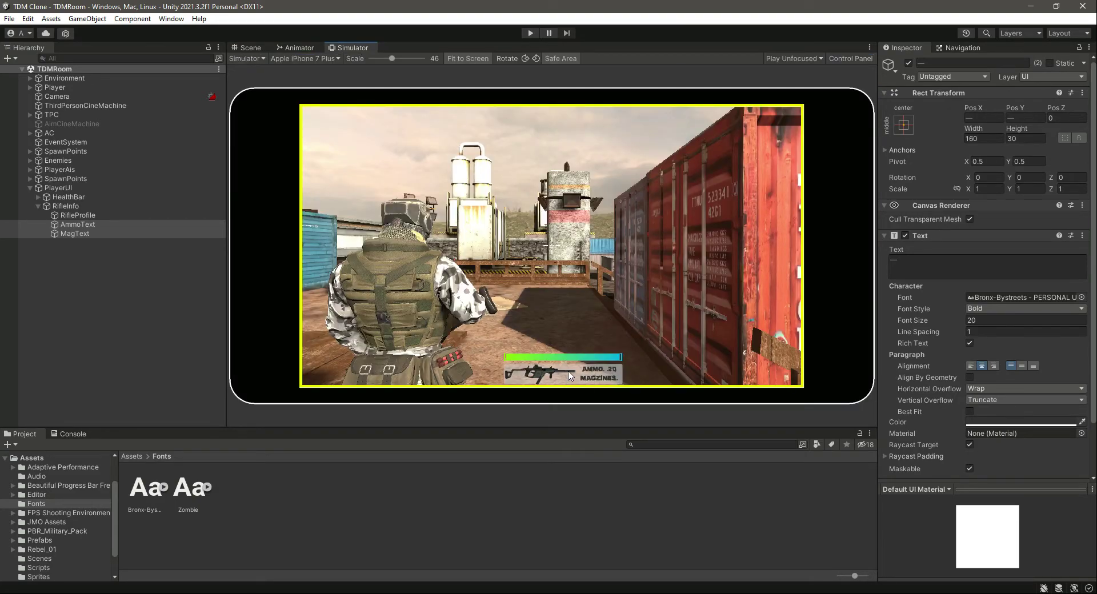
click(63, 206)
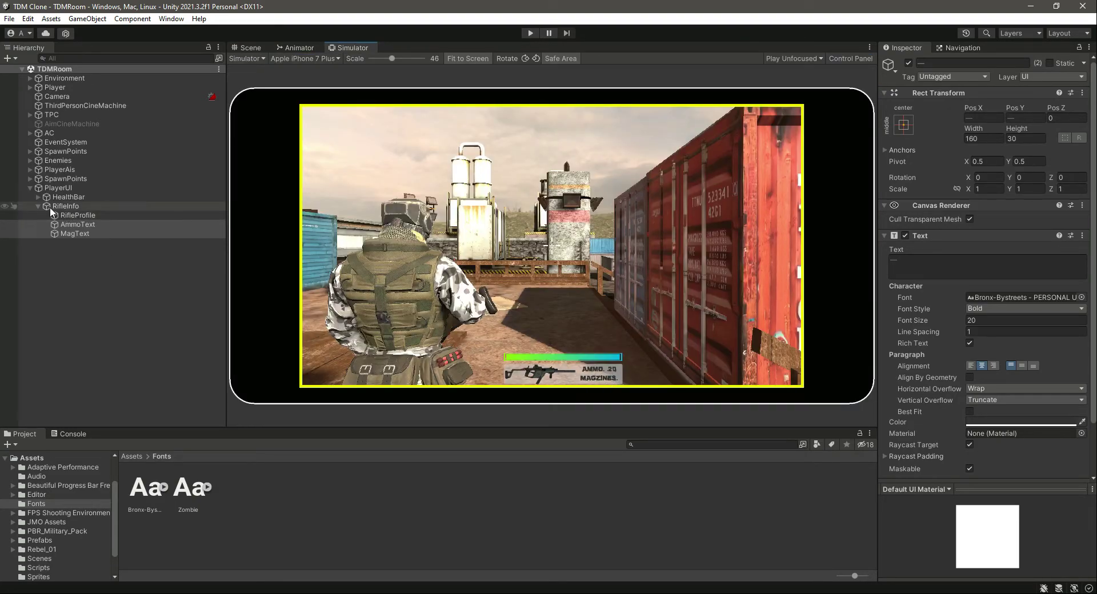
click(38, 206)
click(77, 251)
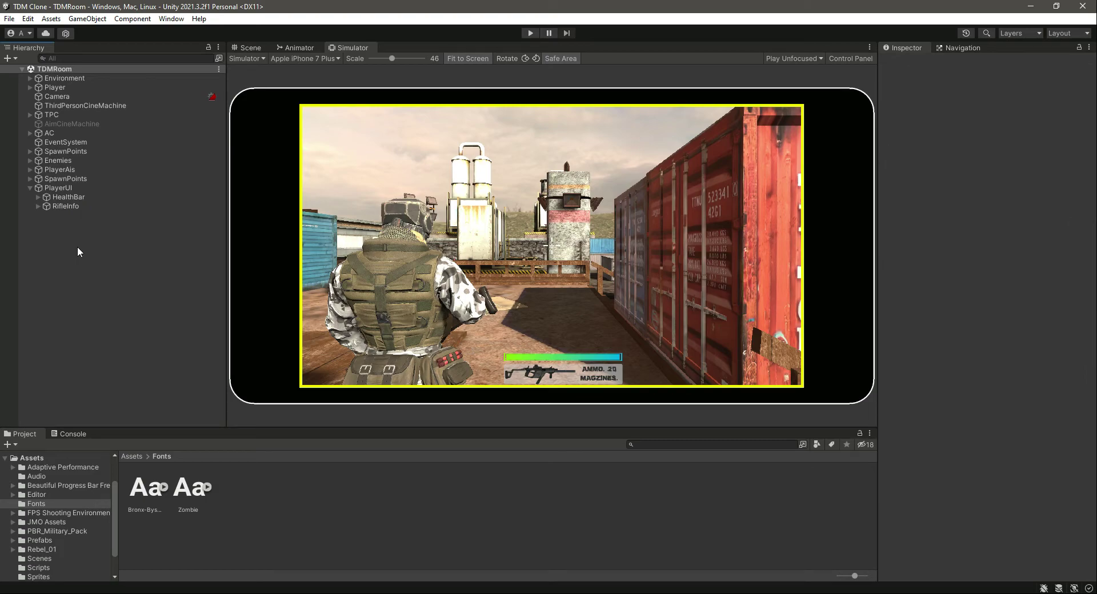
click(62, 206)
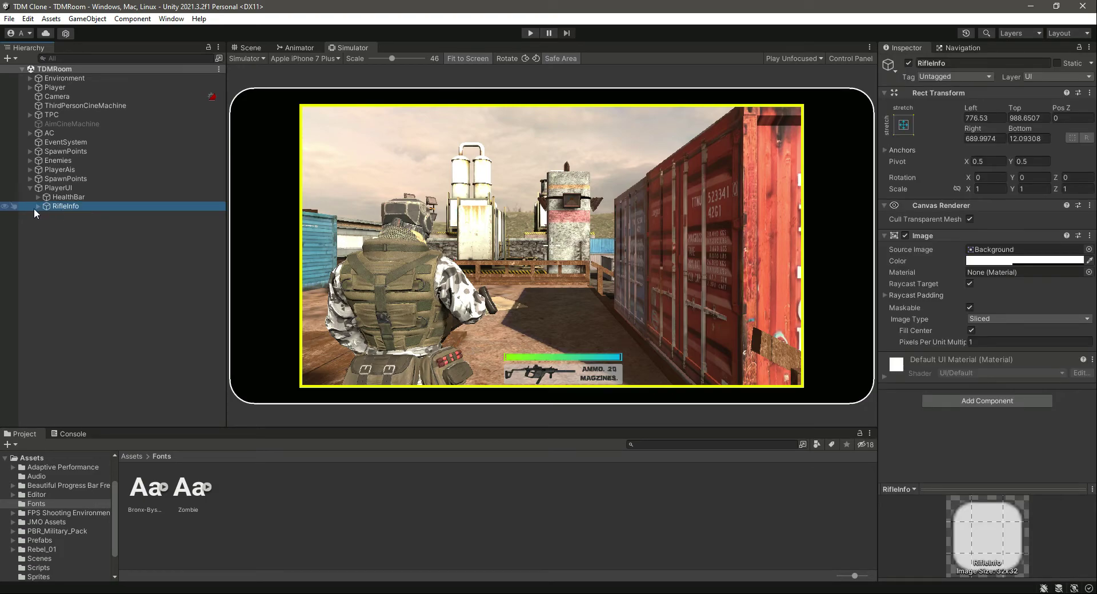
click(38, 207)
click(73, 232)
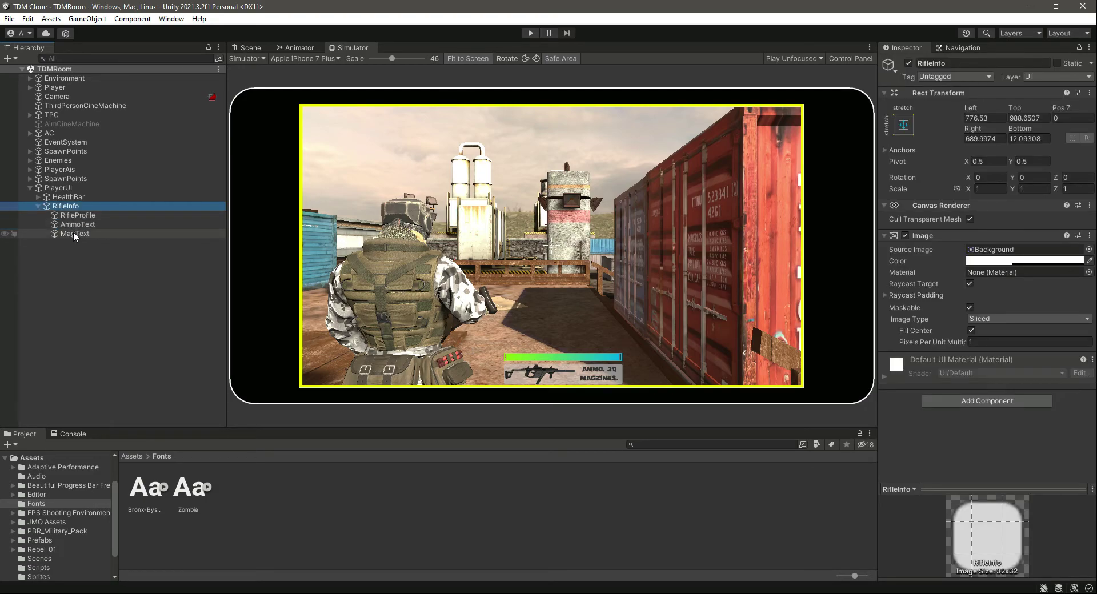
Try widening the MagText box with the Rect tool, then undo it
click(259, 44)
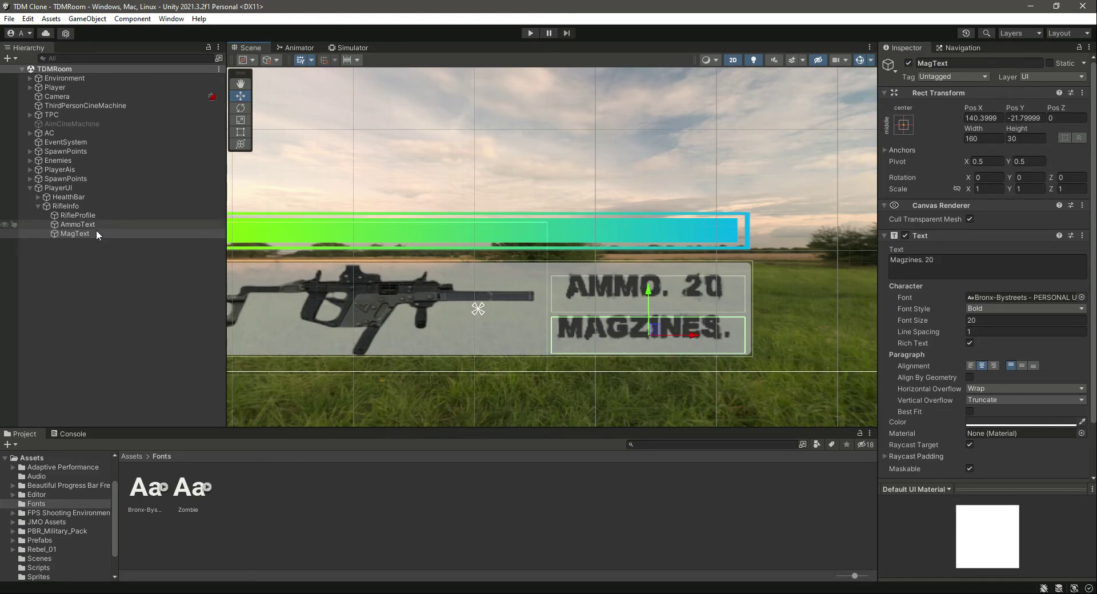
click(241, 132)
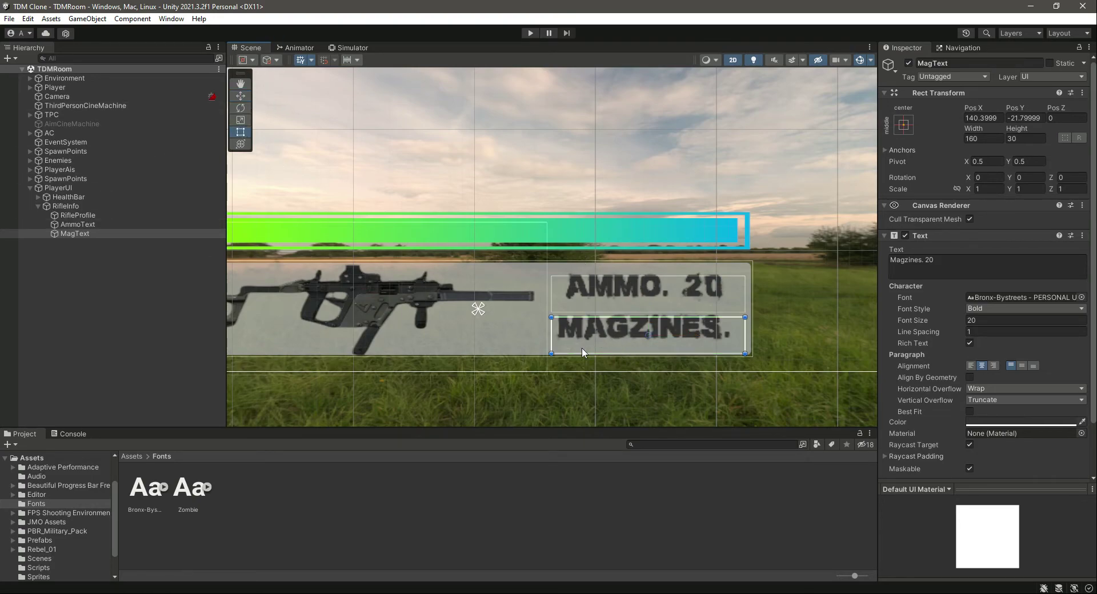
drag(552, 339, 487, 343)
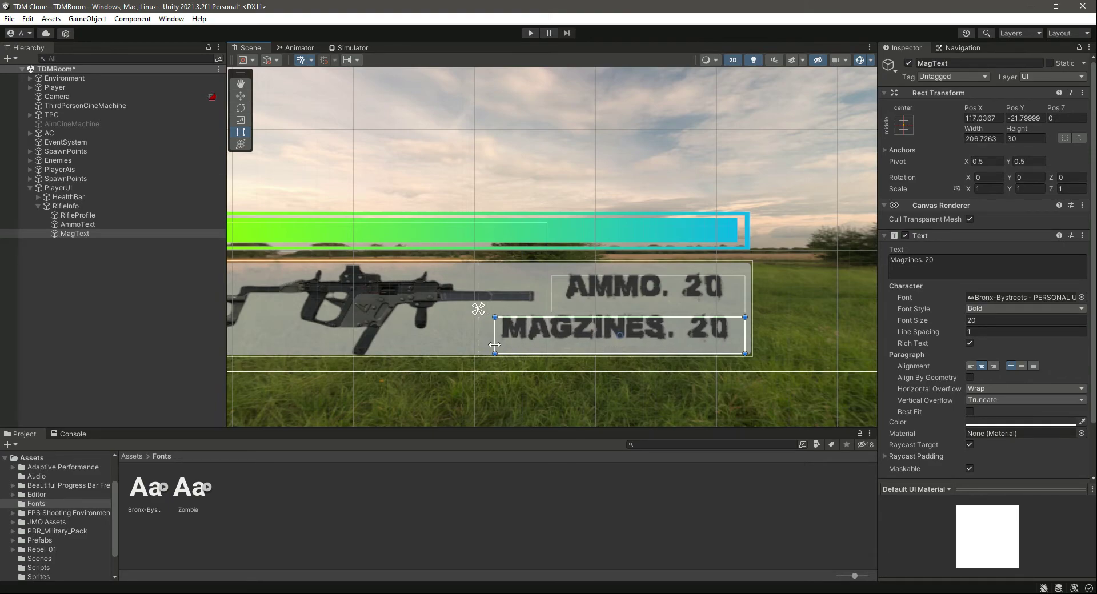
key(ctrl+z)
Set MagText's font size to 16
click(88, 234)
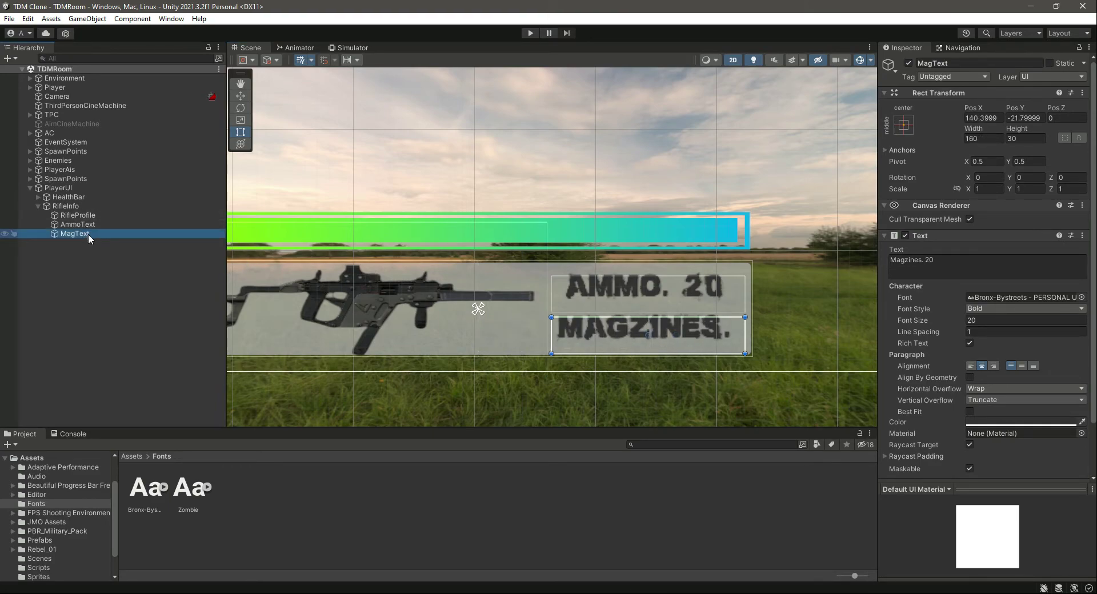
click(984, 322)
text(1)
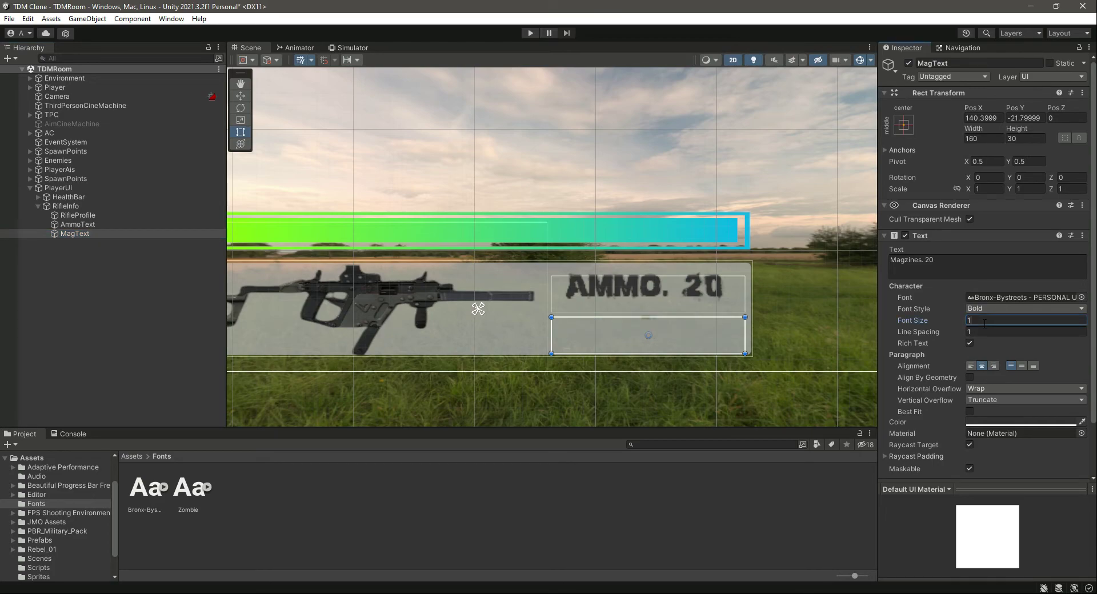
text(5)
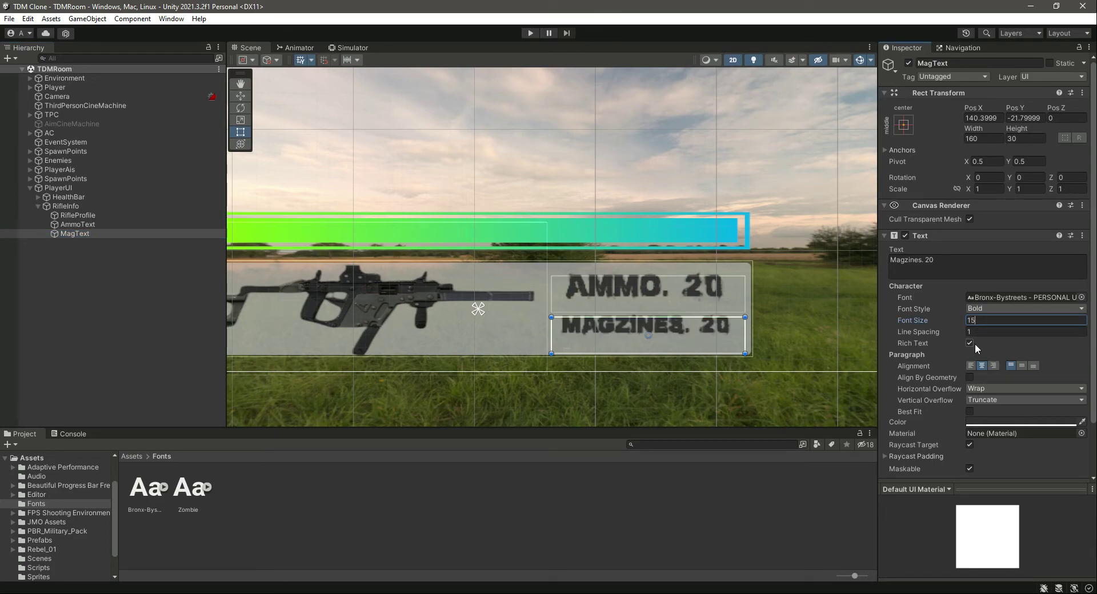
key(Return)
text(7)
key(BackSpace)
text(6)
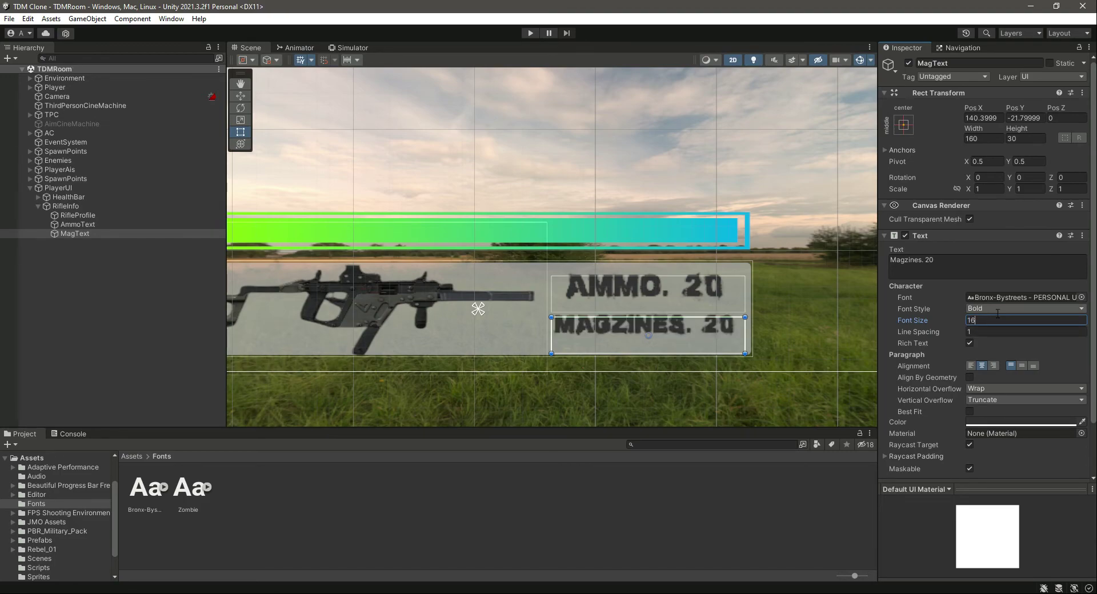
click(85, 297)
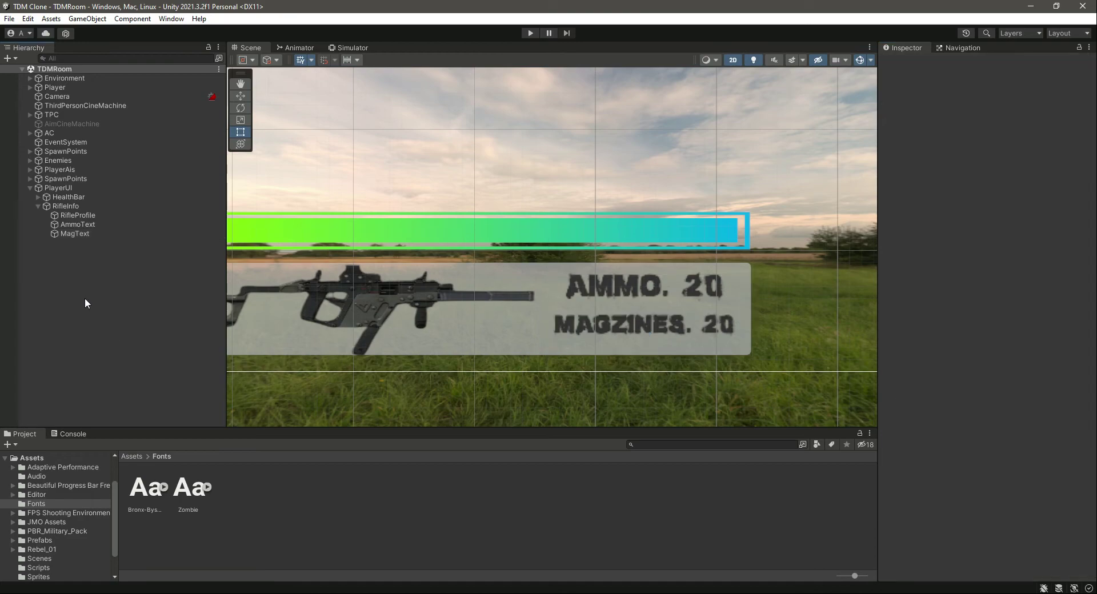
Check the rifle icon and resized Ammo and Magzines labels in the Simulator
click(85, 226)
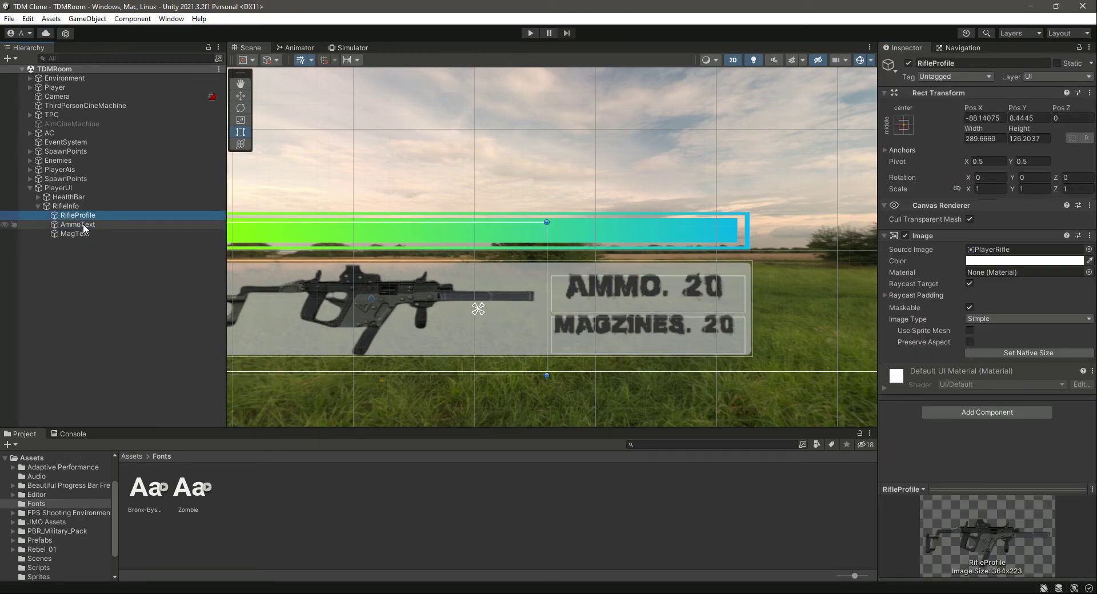
click(83, 224)
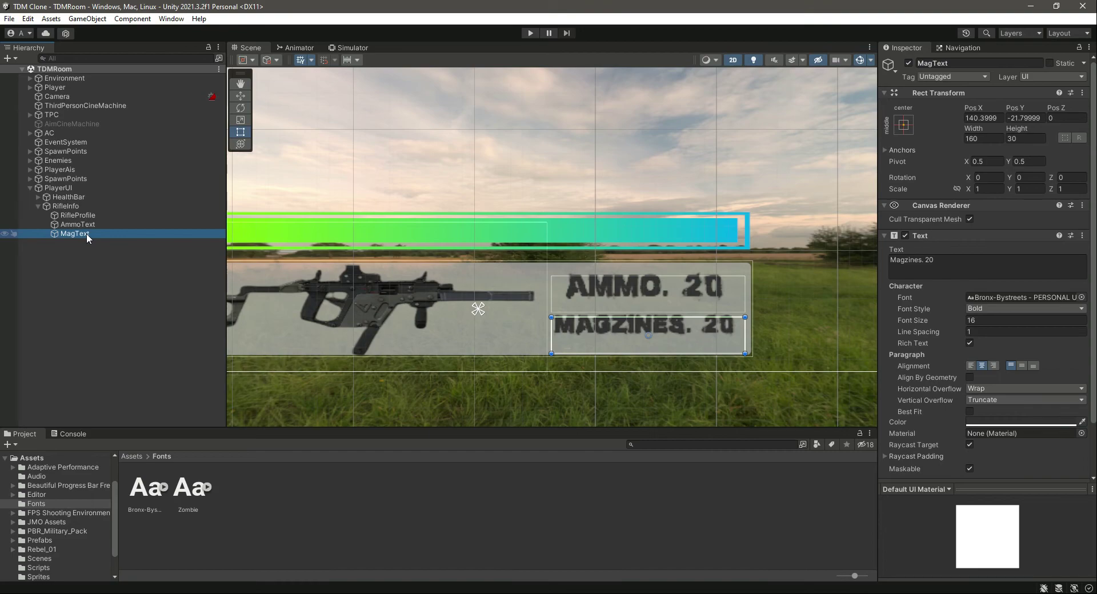
click(340, 46)
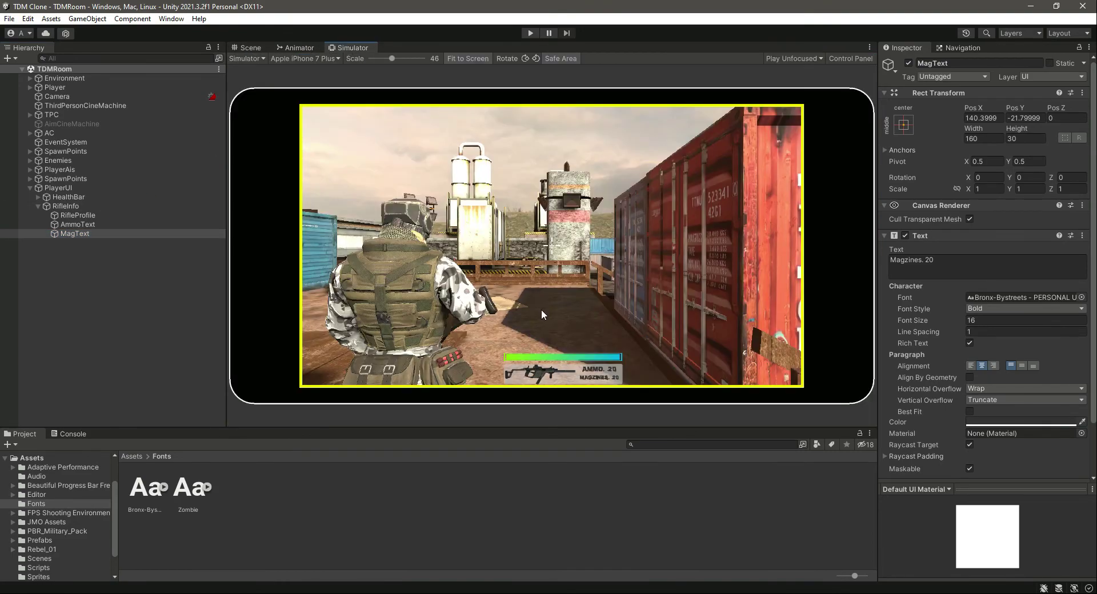